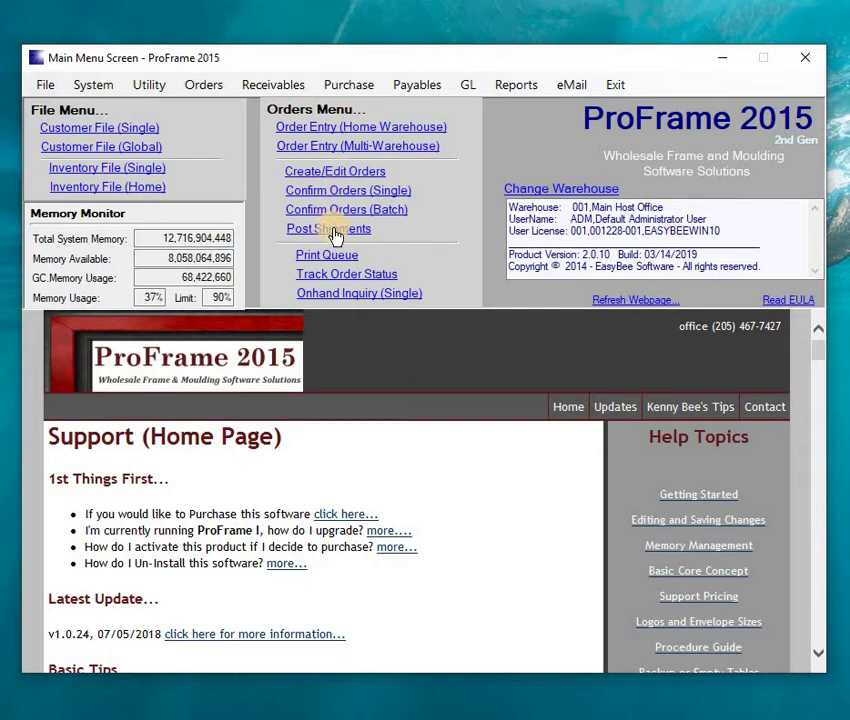
Start posting shipments and load the Global Picture Frame order by its order number, keeping the proposed ship date.
left_click(335, 232)
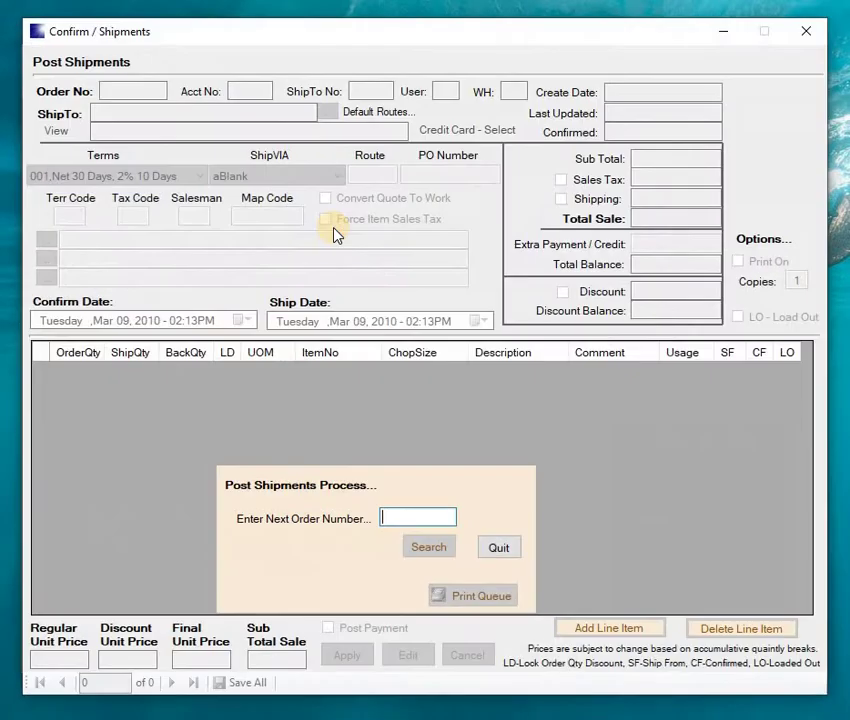
type("144A")
key("Tab")
key("Return")
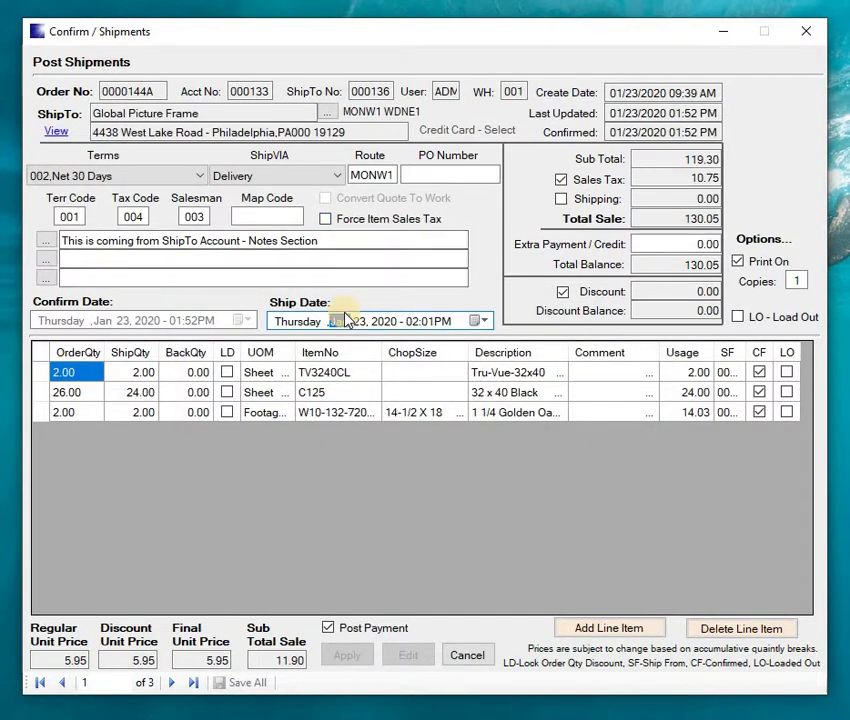
key("Tab")
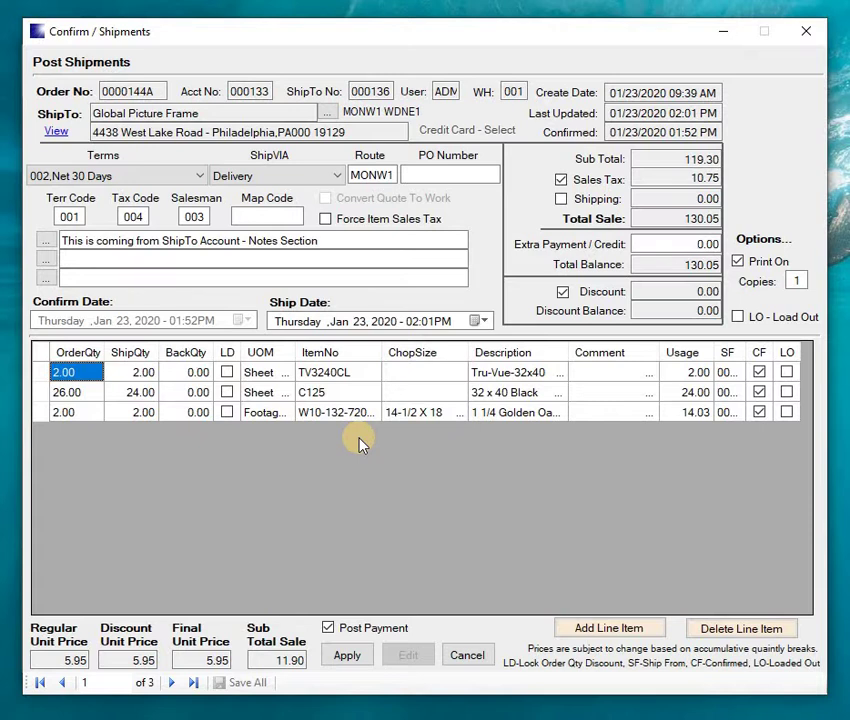
Apply the shipment with payment posting enabled and save all changes to the database.
left_click(356, 657)
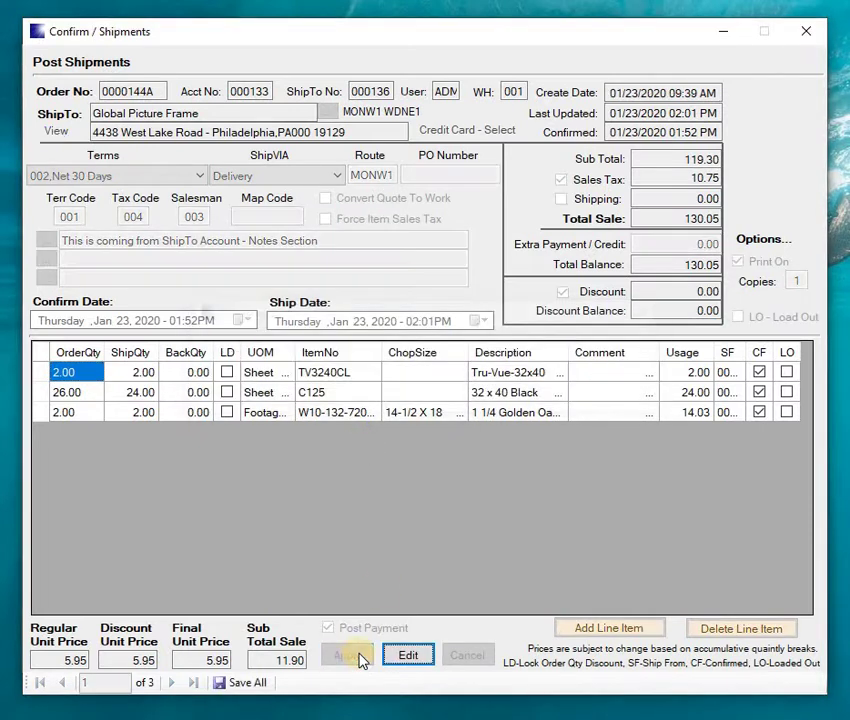
left_click(254, 684)
left_click(480, 440)
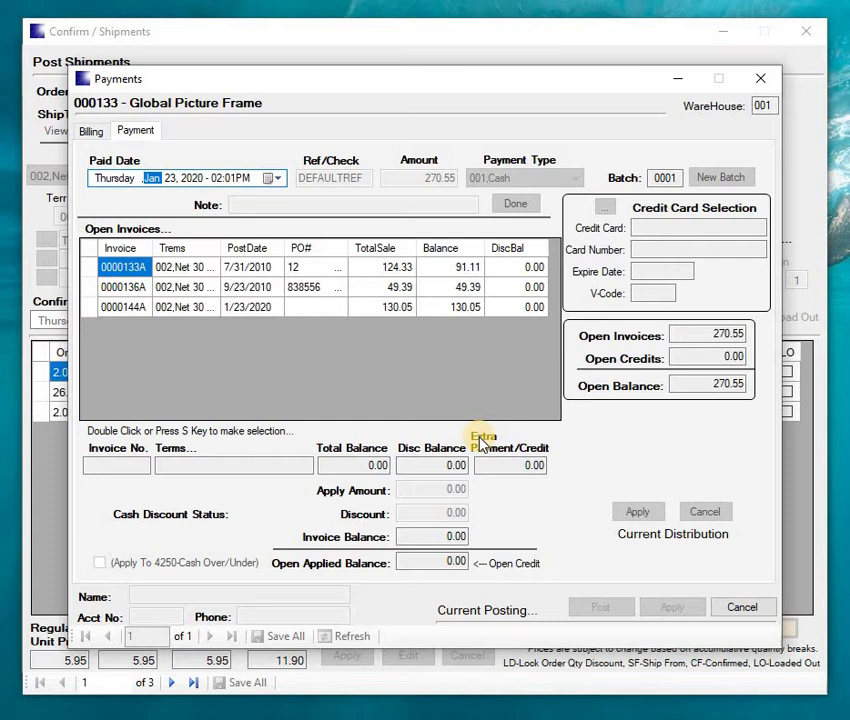
Enter the payment with reference CK58845, amount 130.05 and payment type 002,Check, keeping the paid date and leaving the note blank.
key("Tab")
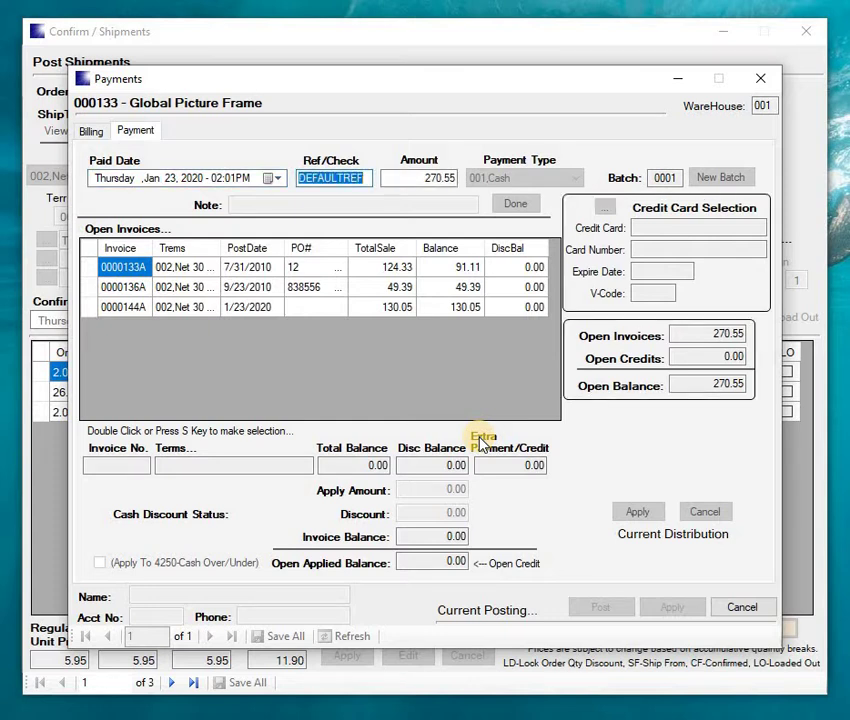
type("CK58845")
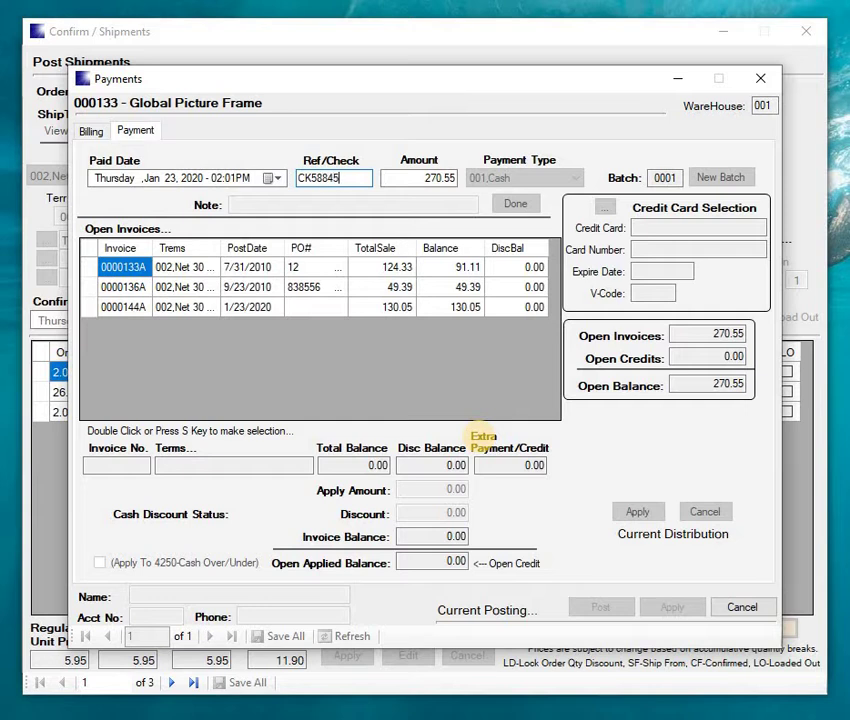
key("Tab")
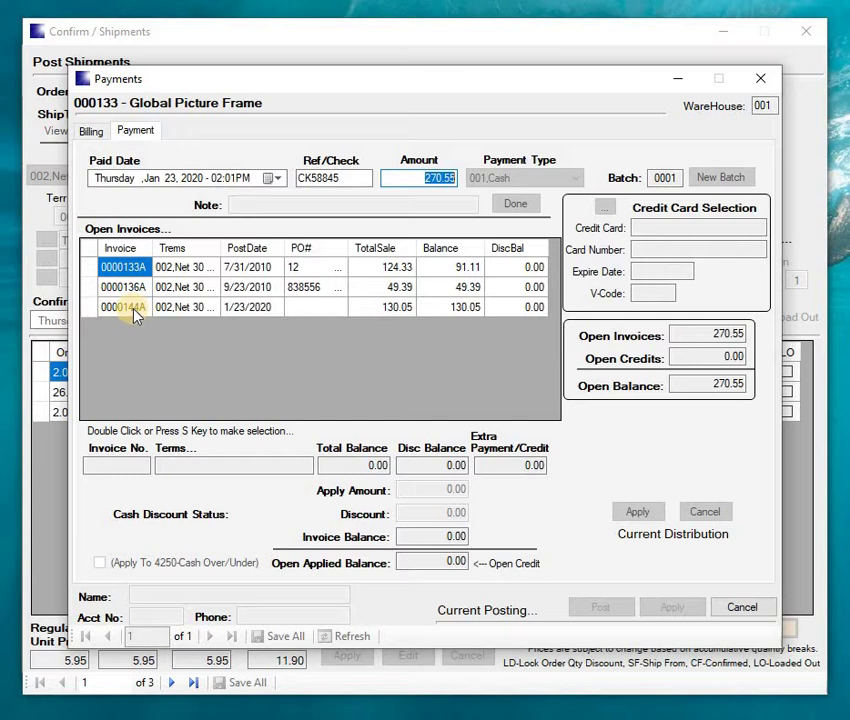
type("130.05")
key("Return")
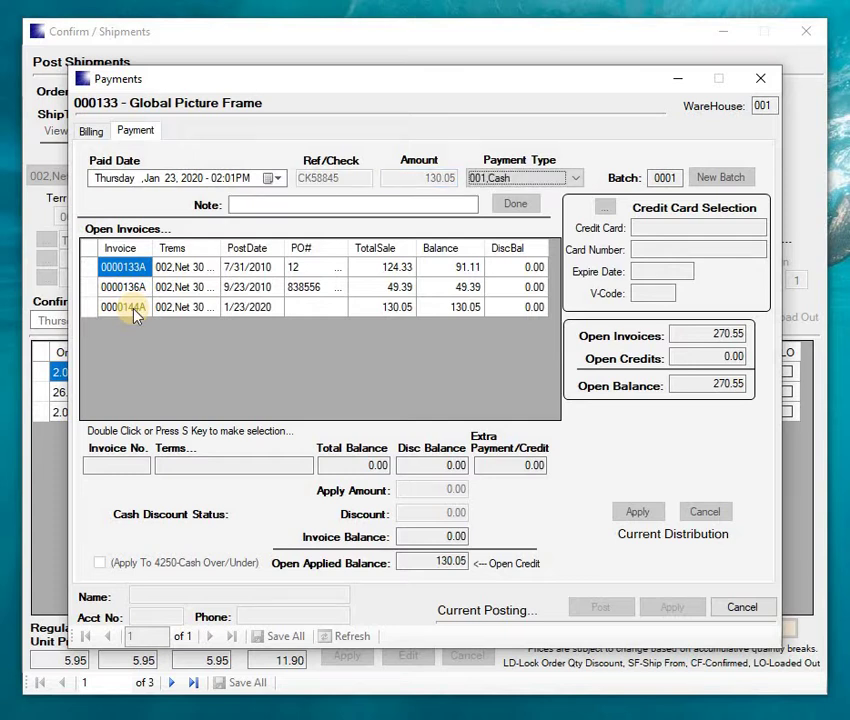
key("Down")
key("Return")
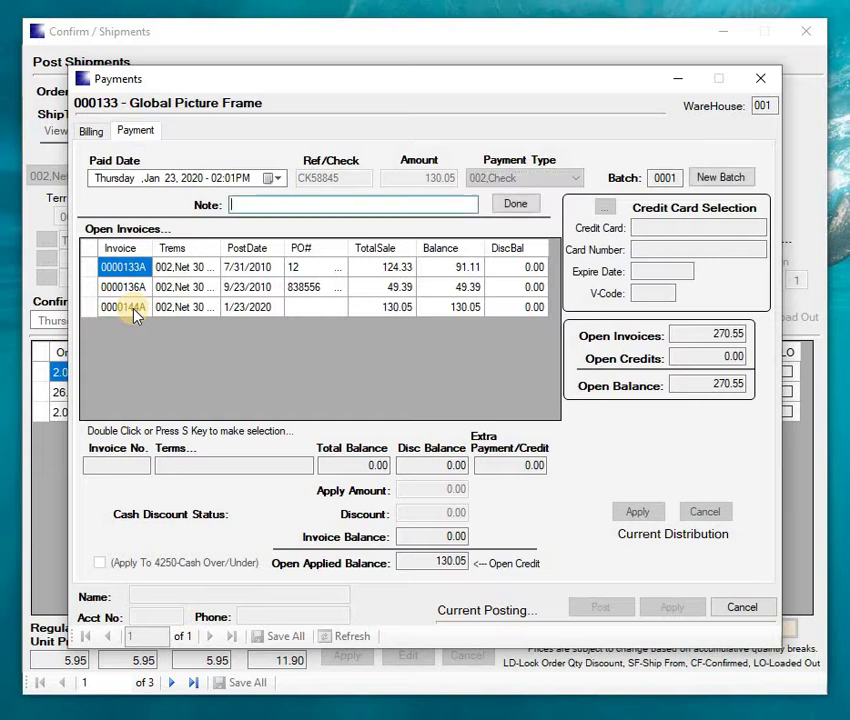
key("Return")
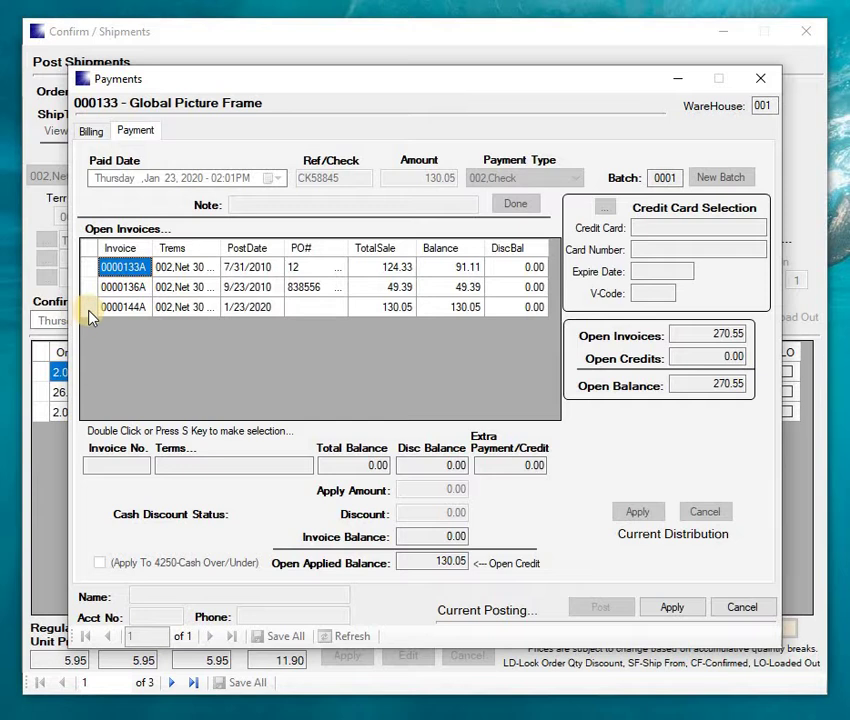
Apply 130.05 of the payment to the open invoice posted 1/23/2020, with no discount.
left_click(90, 314)
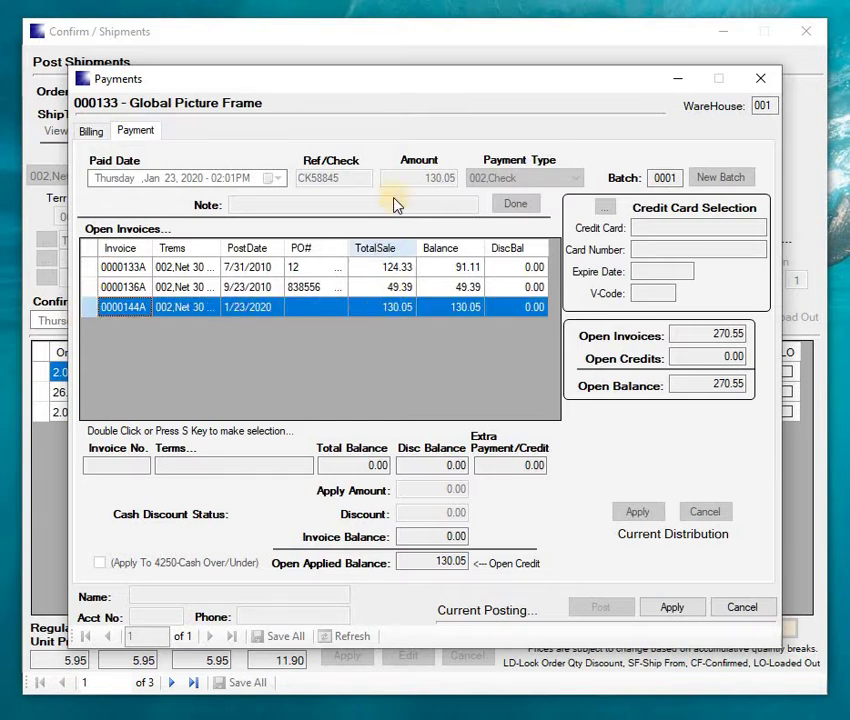
double_click(88, 312)
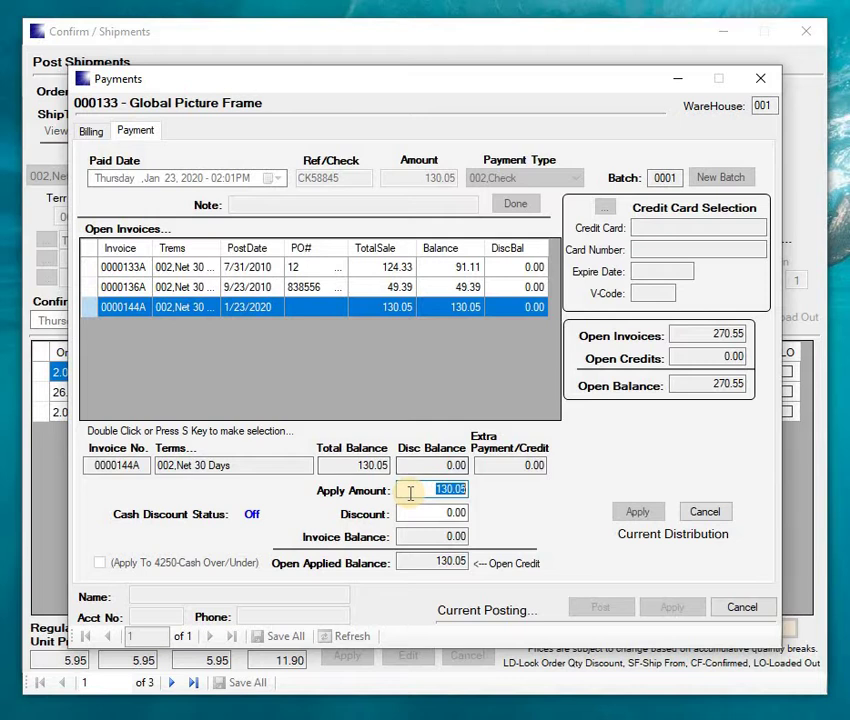
key("Tab")
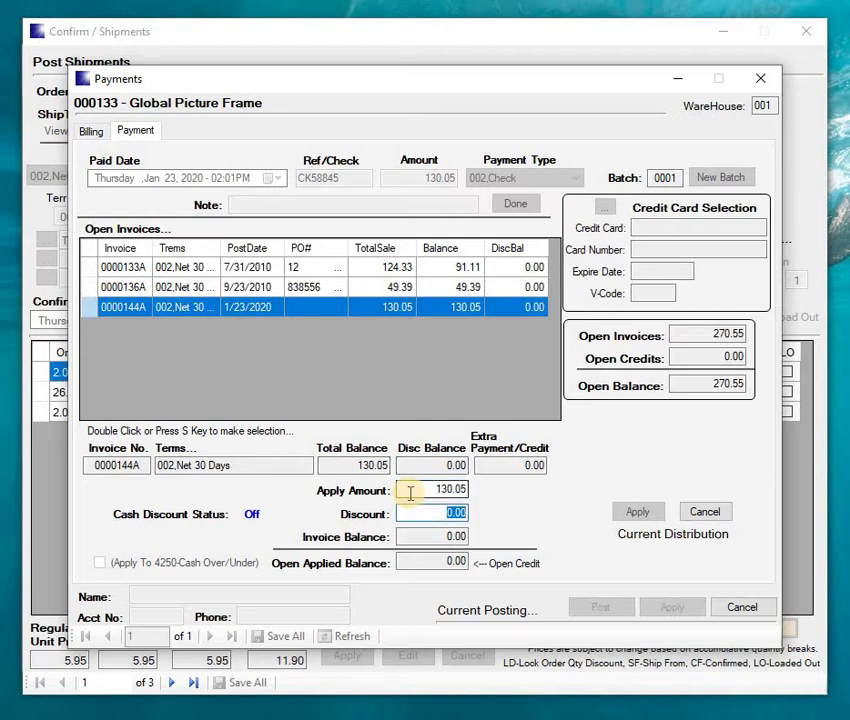
key("Return")
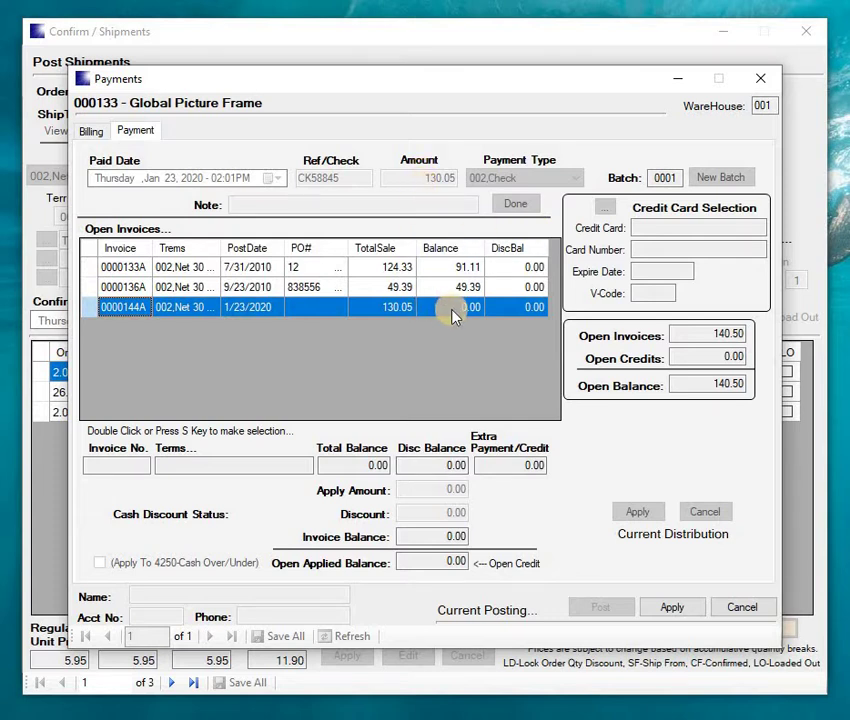
Apply the completed payment distribution and save all payment changes.
left_click(687, 611)
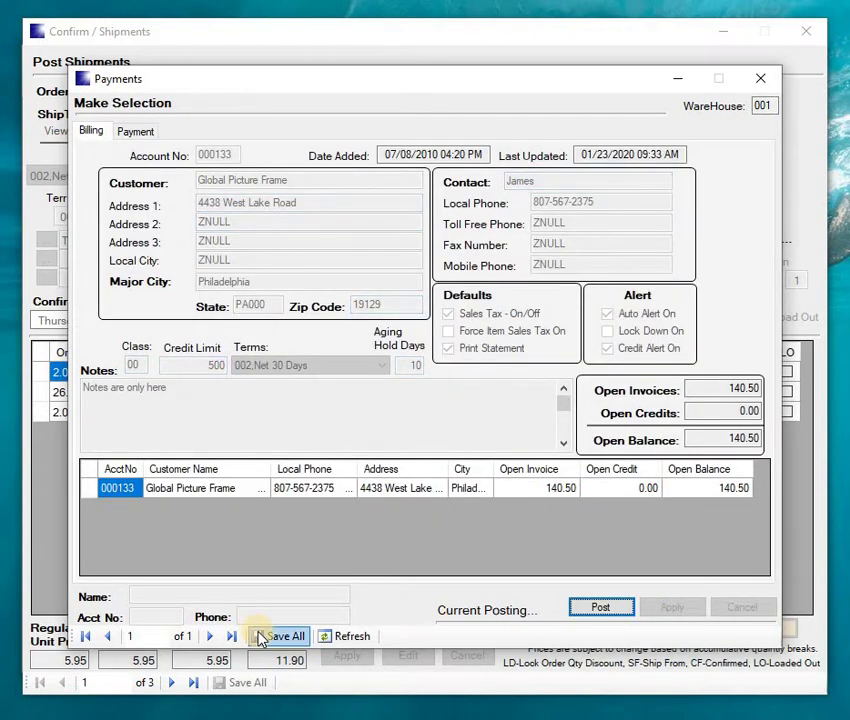
left_click(262, 636)
left_click(452, 441)
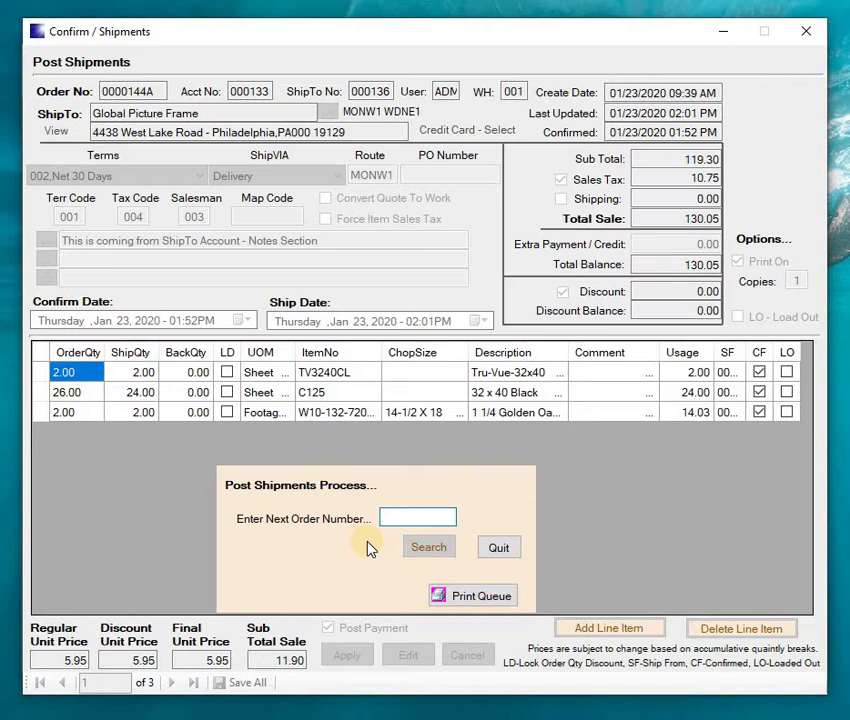
Search with a placeholder order number to list the open orders, and load the EasyBee Software order with amount 22.51.
type("1")
key("Tab")
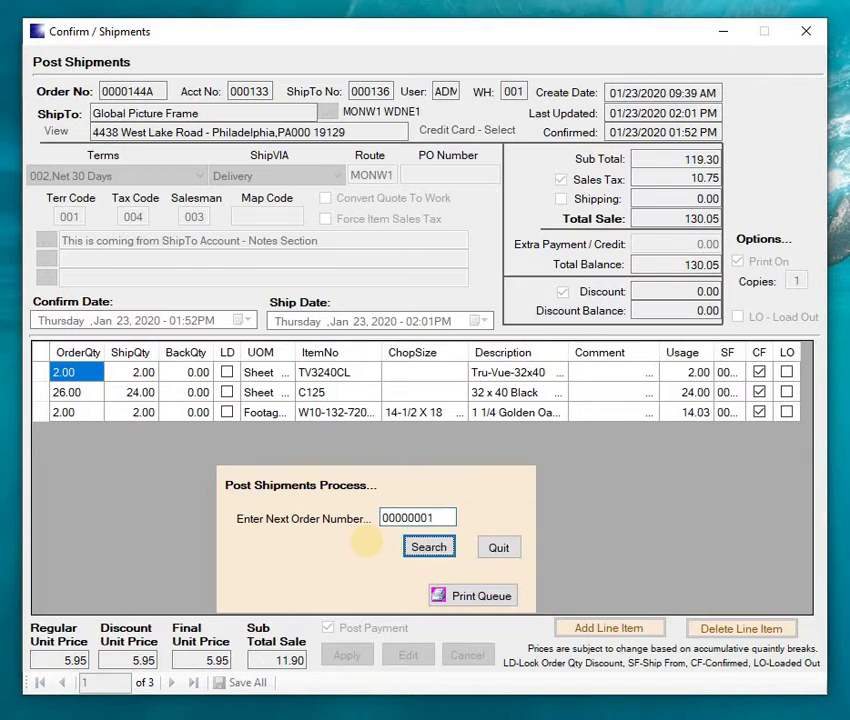
key("Return")
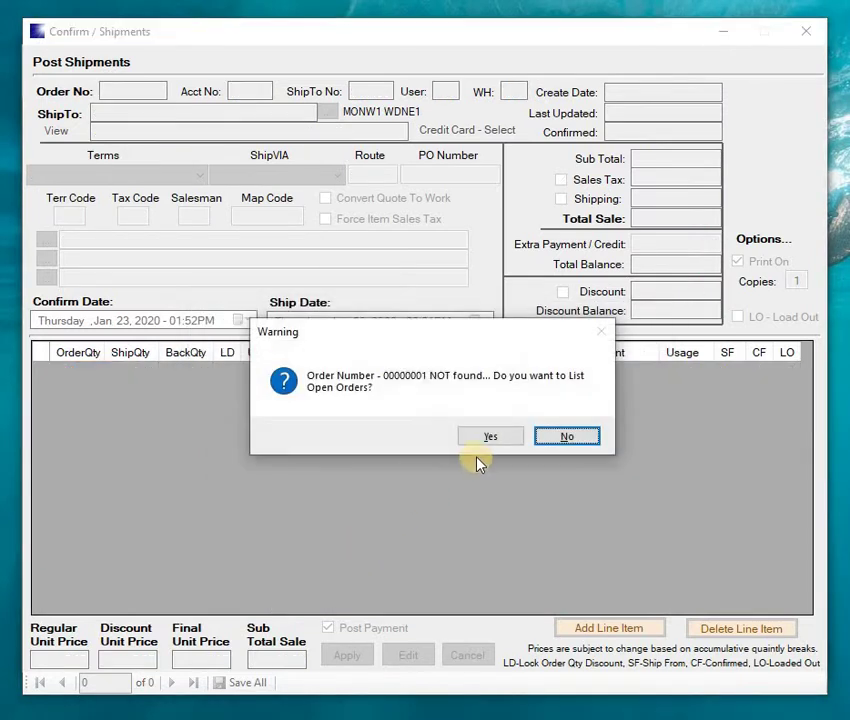
left_click(487, 435)
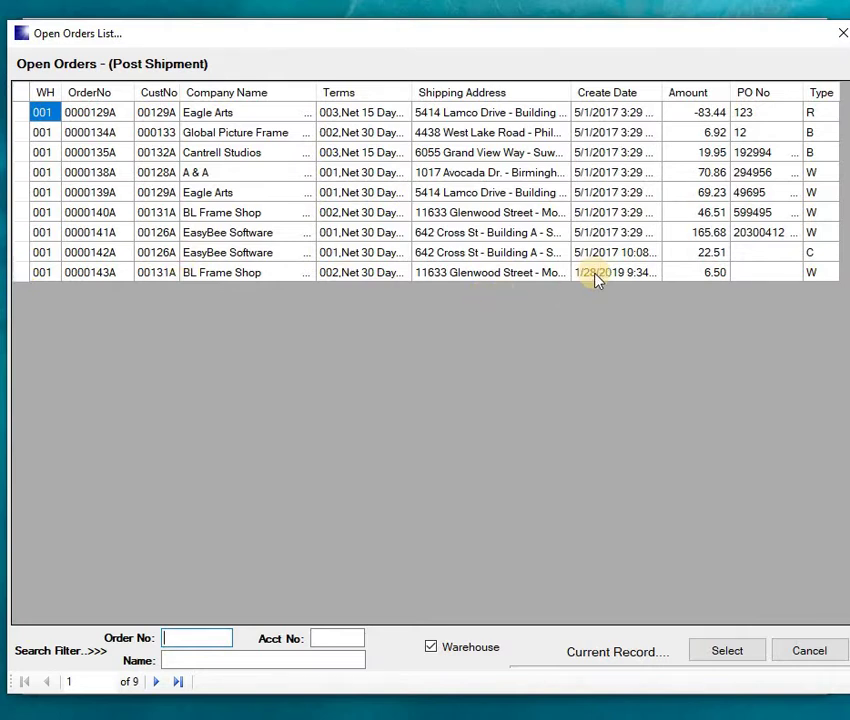
left_click(22, 256)
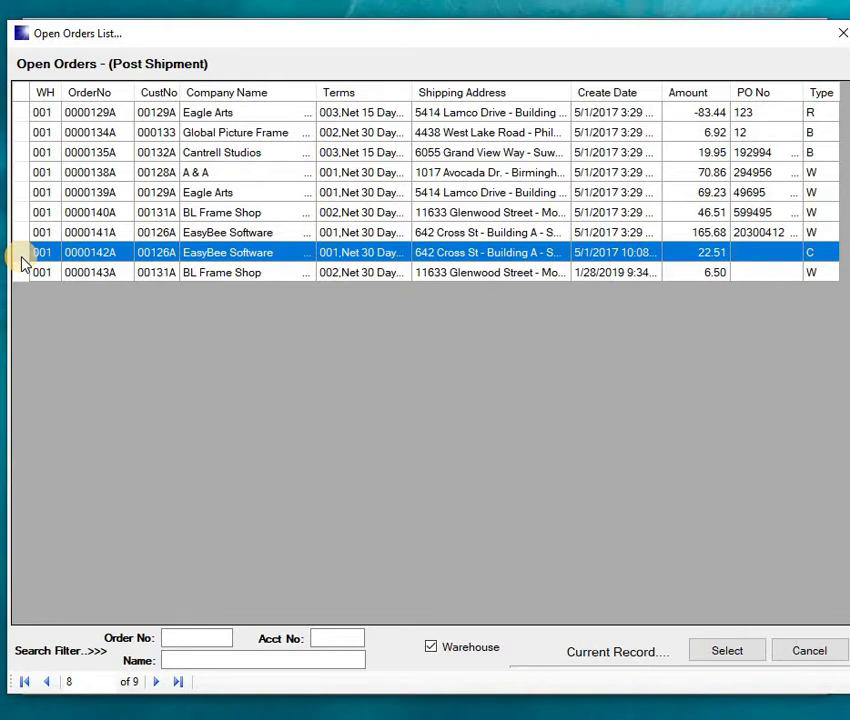
double_click(22, 256)
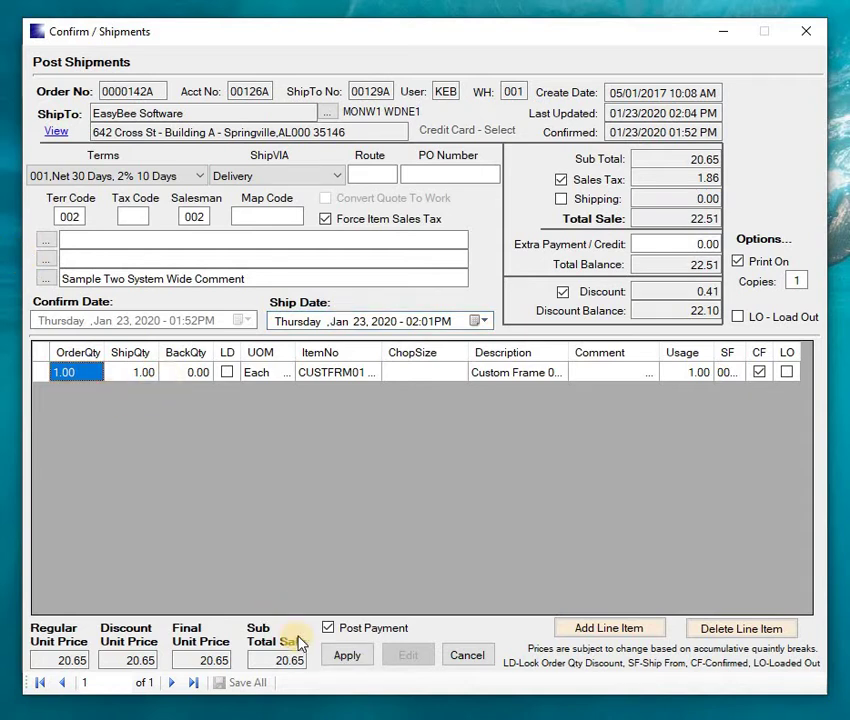
Turn off Post Payment for this order, apply the shipment and save all changes.
left_click(329, 628)
left_click(366, 659)
left_click(240, 683)
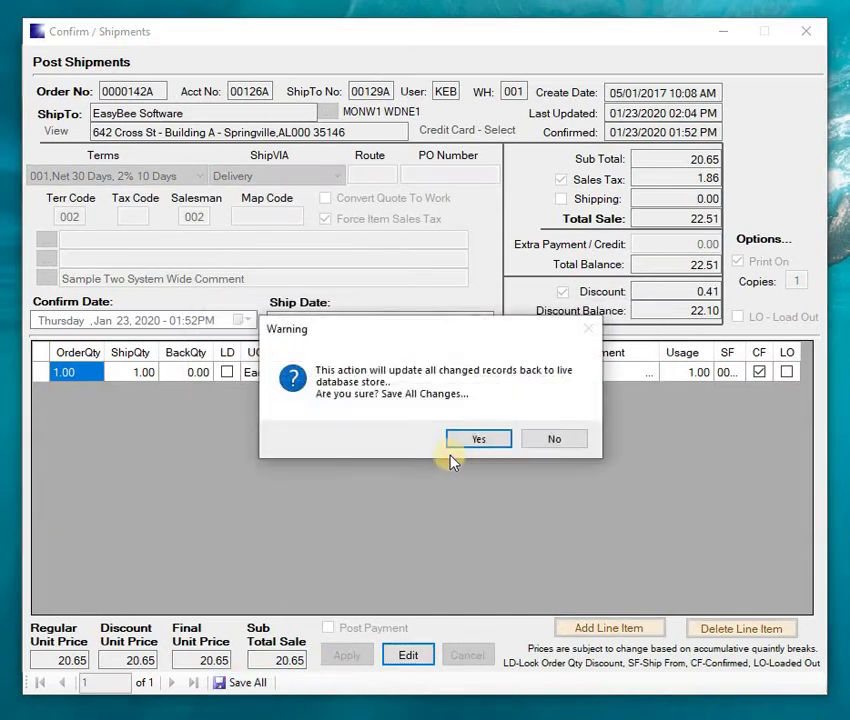
left_click(479, 439)
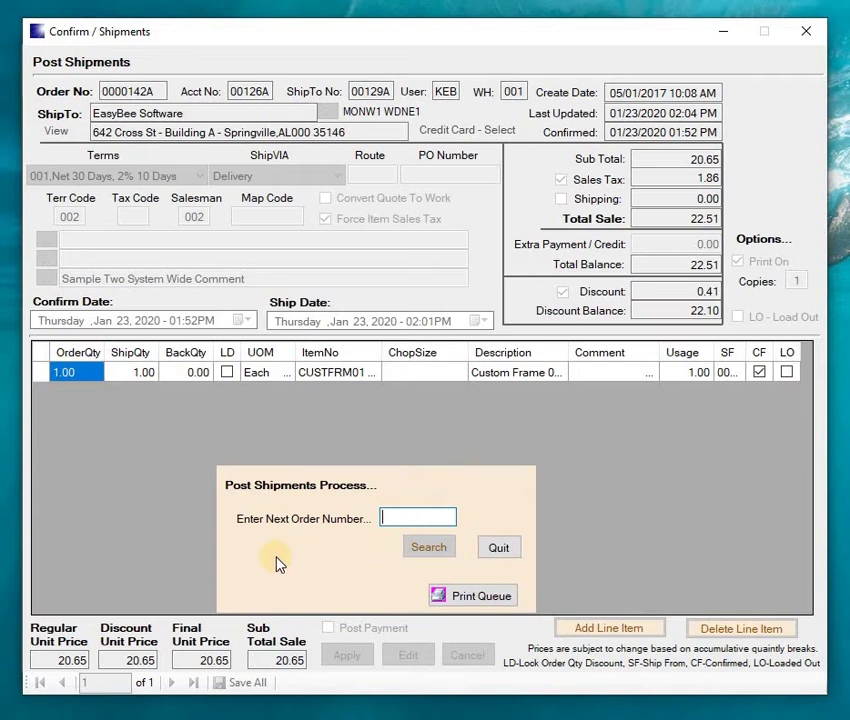
Open the print queue of posted shipments and select the PrintAll - S entry.
left_click(470, 597)
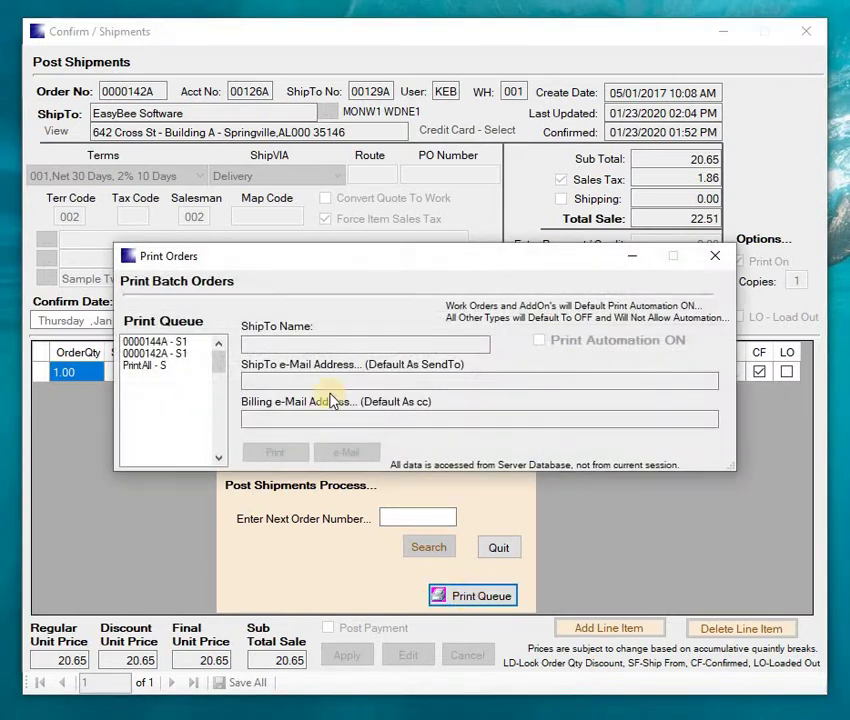
left_click(175, 352)
left_click(155, 366)
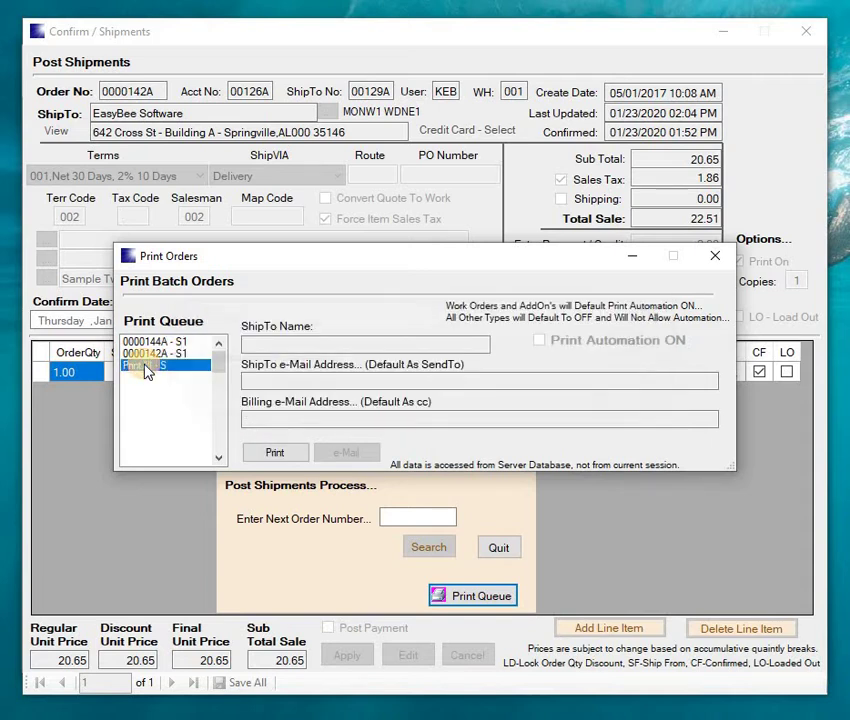
left_click(283, 457)
Preview the printable invoice for the queued Global Picture Frame order, review it and close the preview.
left_click(159, 343)
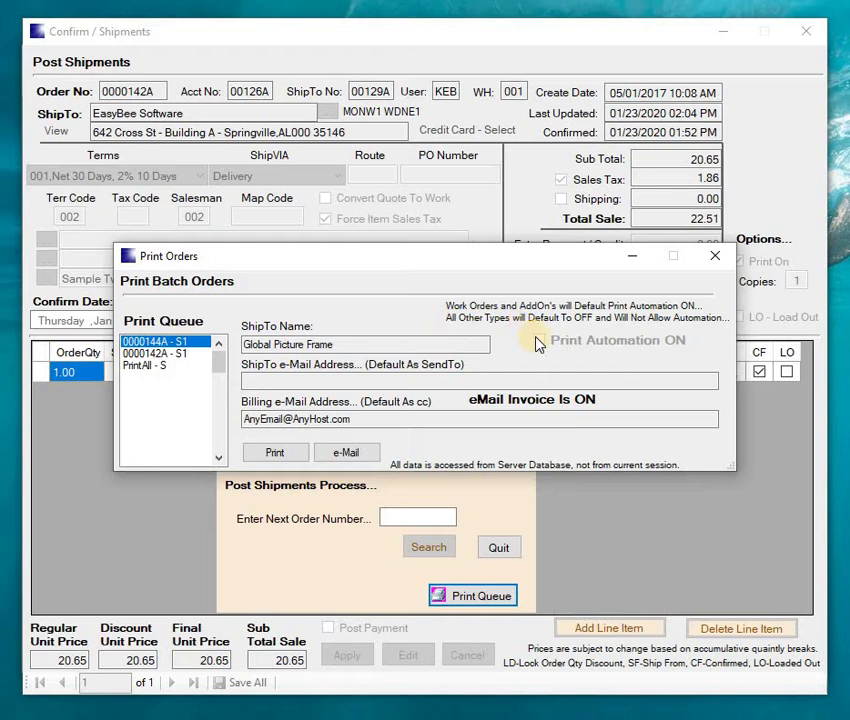
left_click(275, 453)
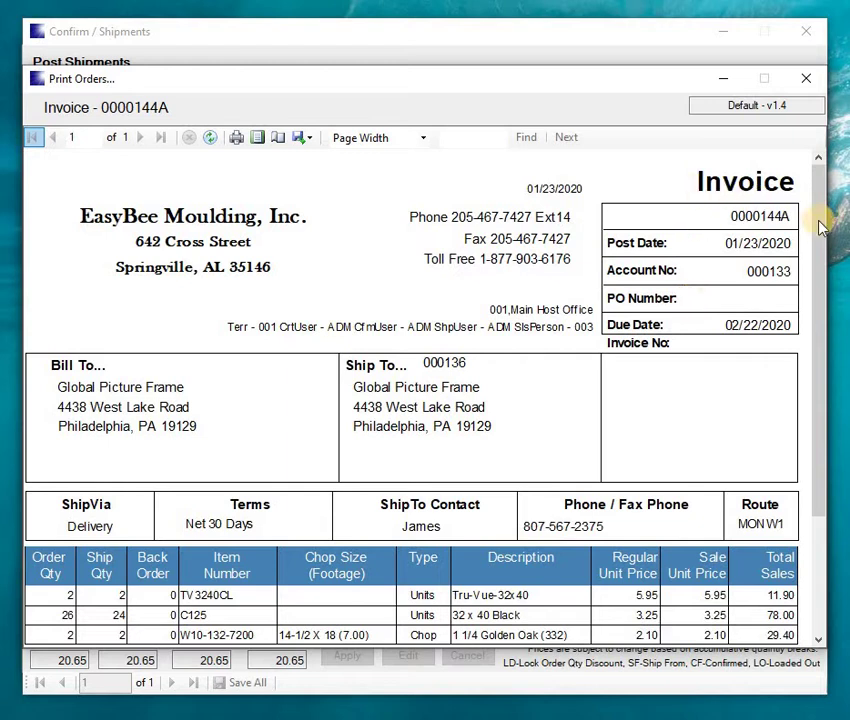
left_click_drag(820, 222, 825, 150)
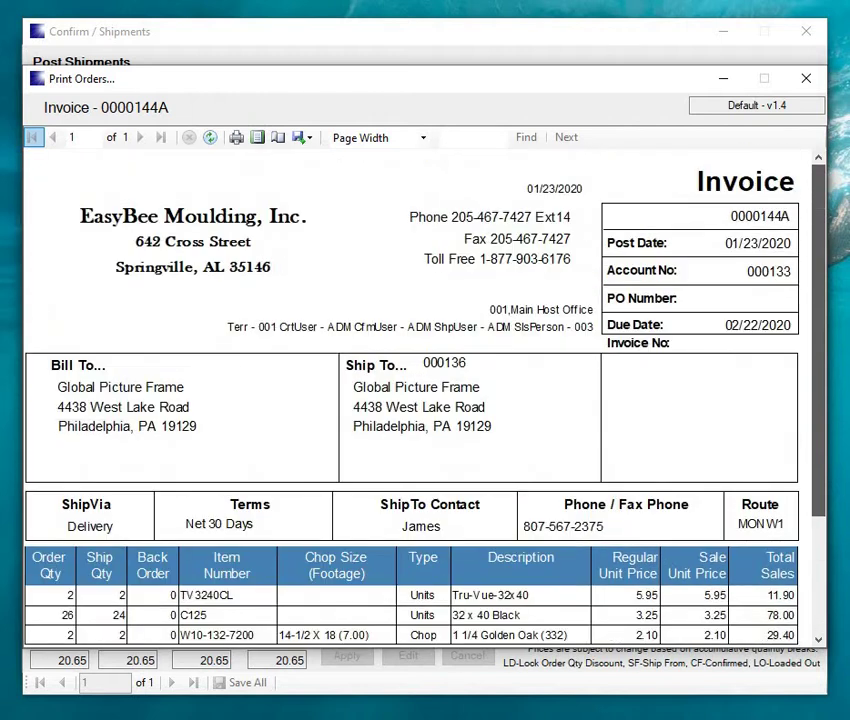
left_click(808, 79)
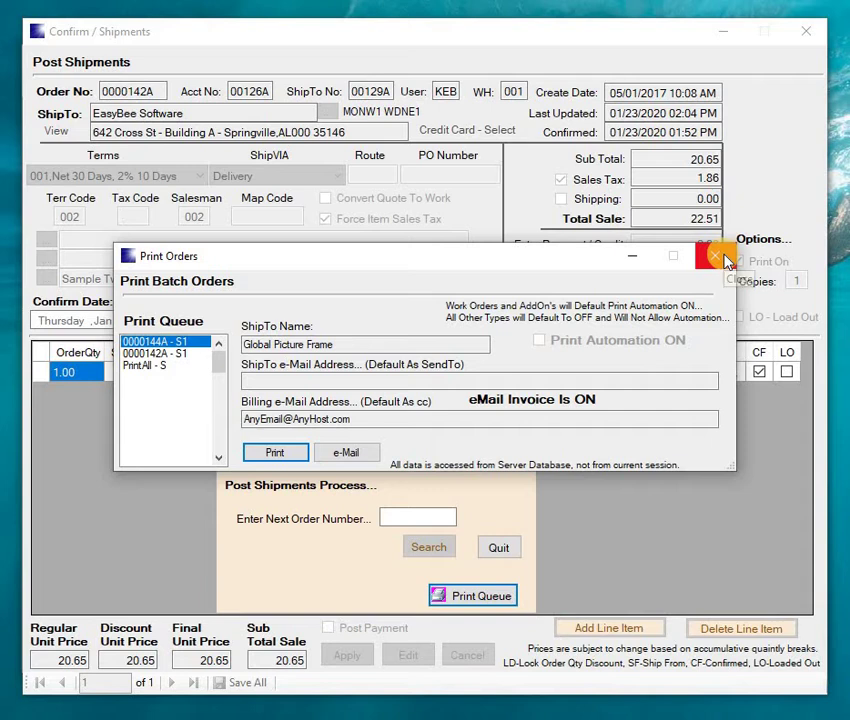
Preview the queued EasyBee Software order's invoice, and close the print queue, emptying it.
left_click(150, 353)
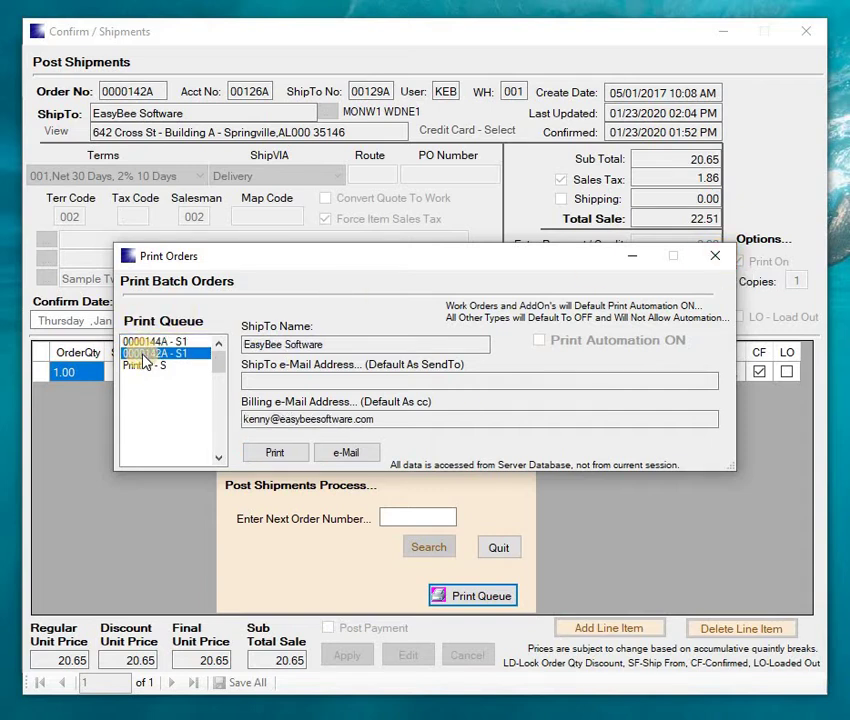
left_click(273, 452)
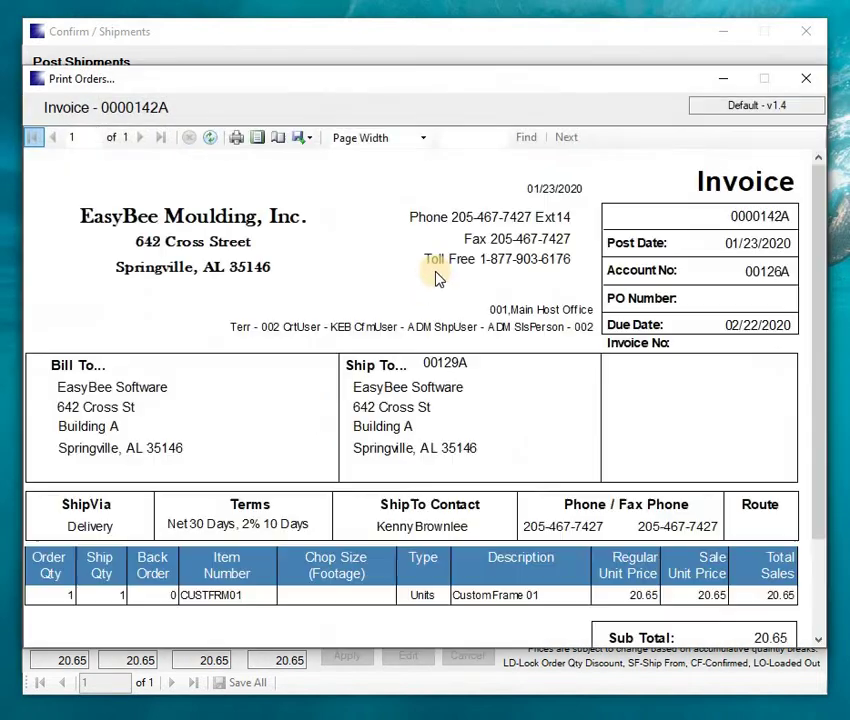
left_click(810, 80)
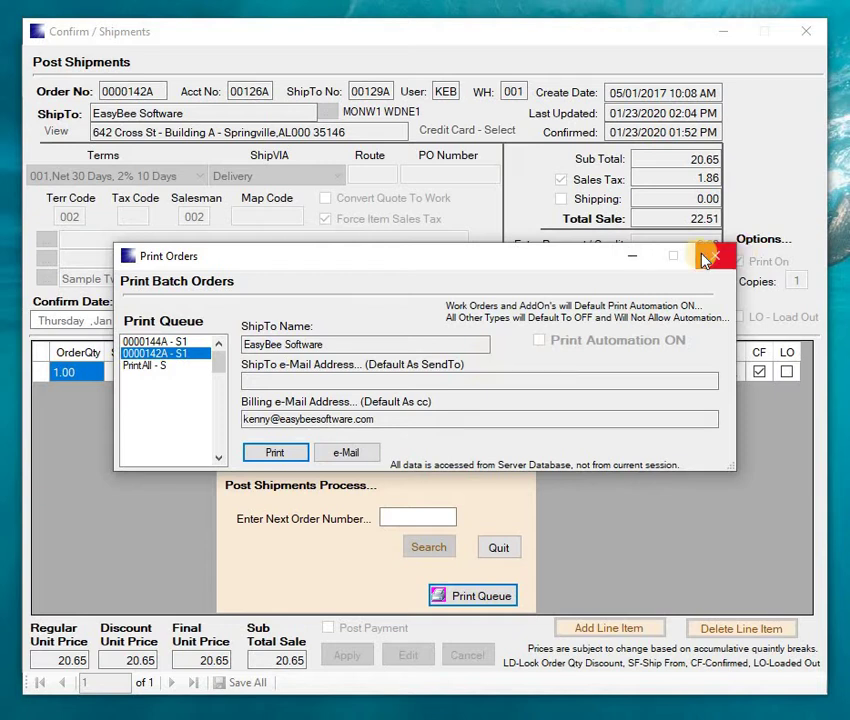
left_click(715, 256)
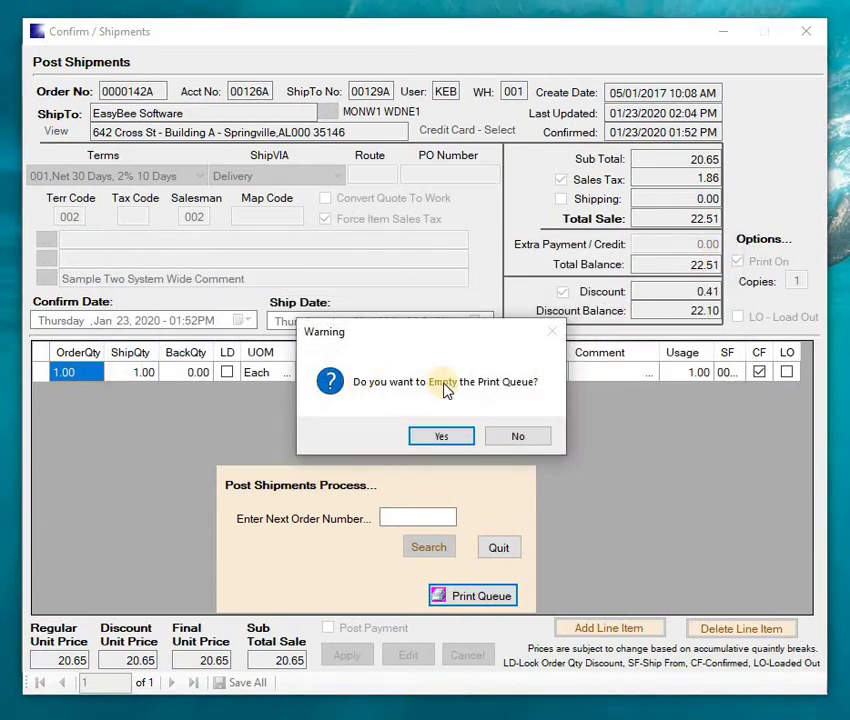
left_click(440, 437)
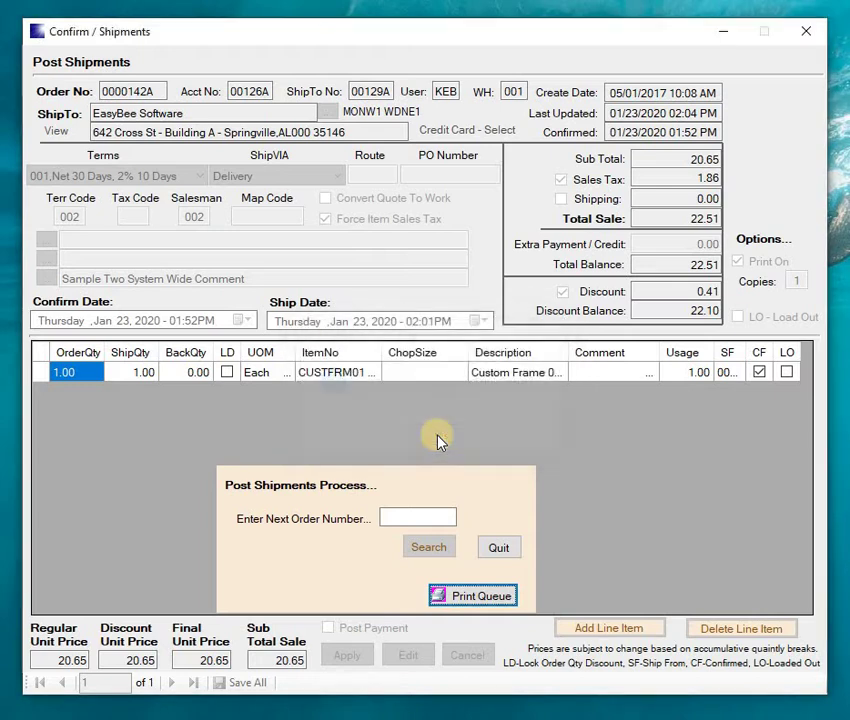
Leave shipment posting, open the print queue of open orders, review its entries and close it.
left_click(404, 519)
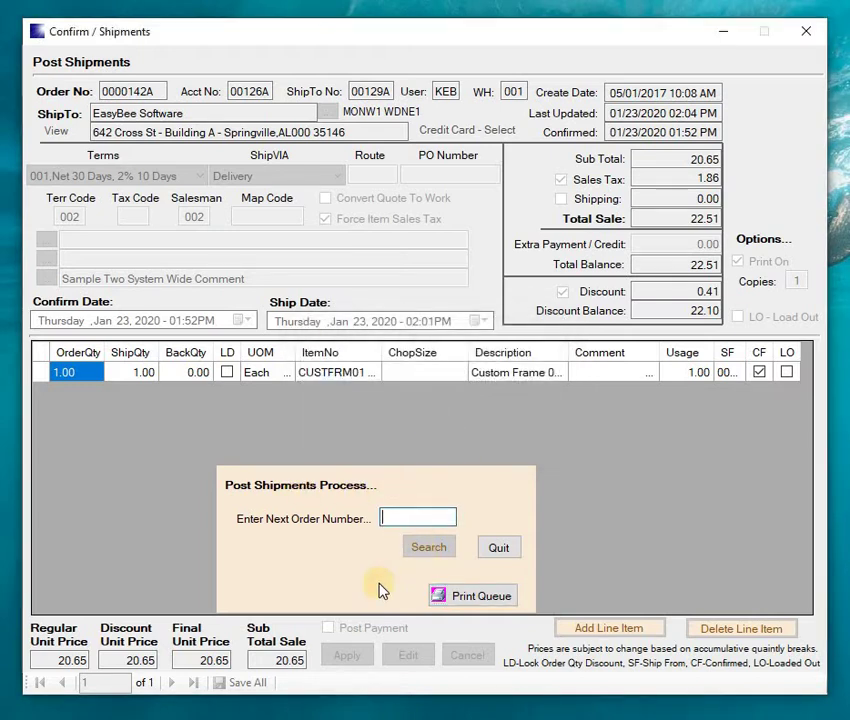
left_click(810, 36)
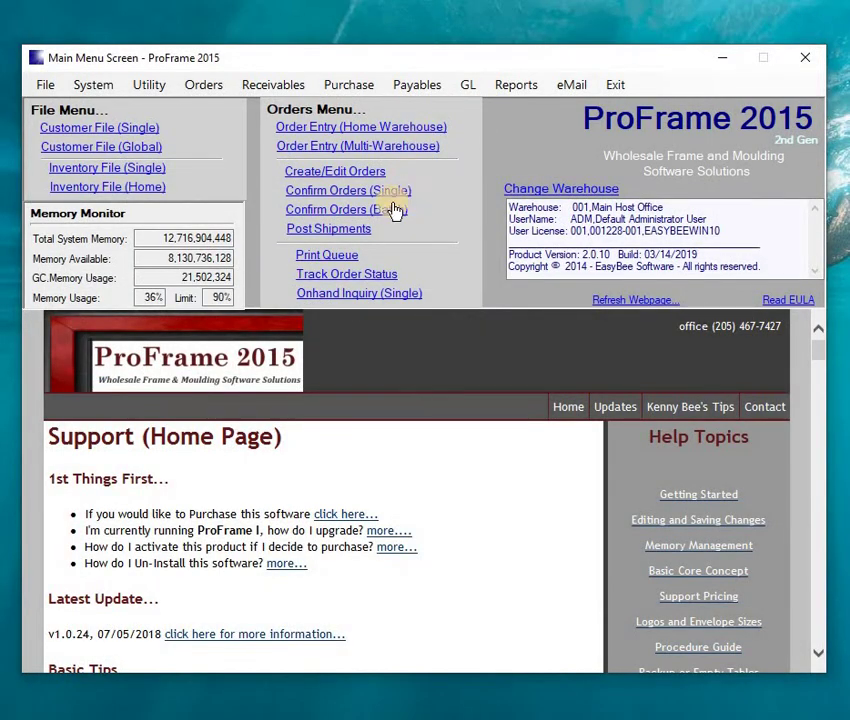
left_click(326, 256)
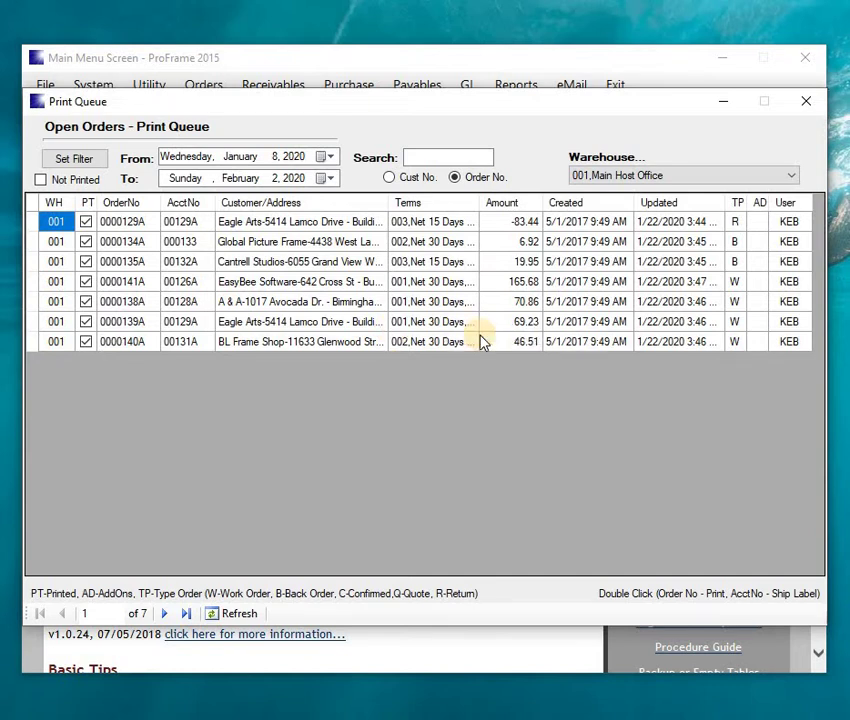
left_click(811, 105)
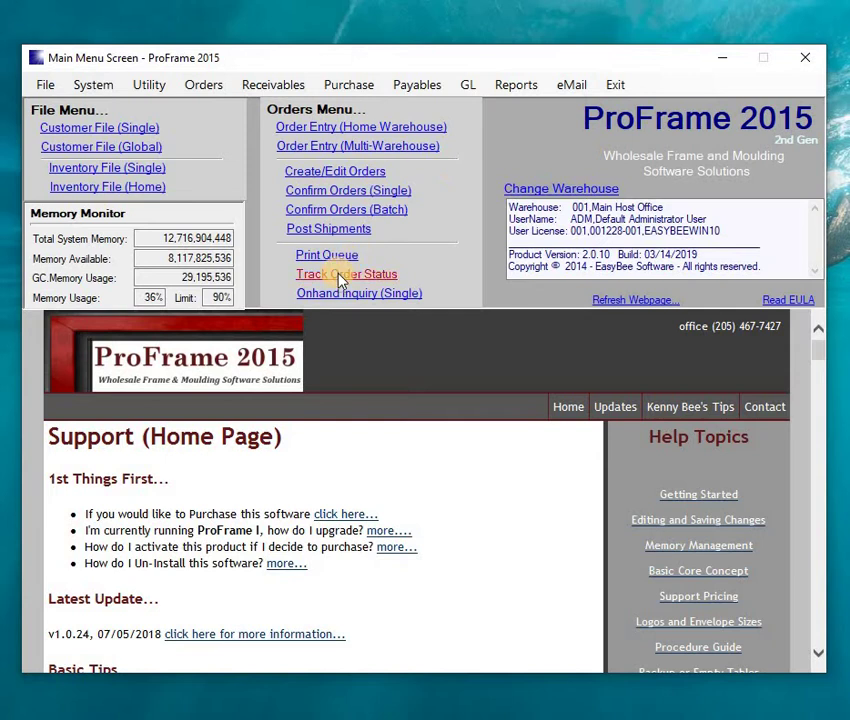
Open the order status history, examine the Global Picture Frame order's type and status codes, and close the history.
left_click(340, 275)
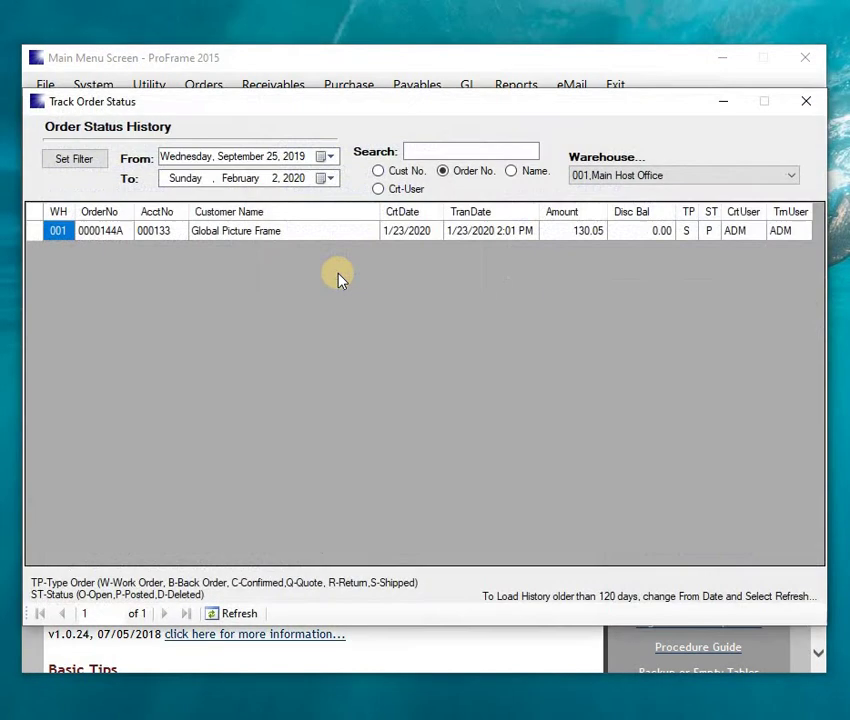
left_click(118, 234)
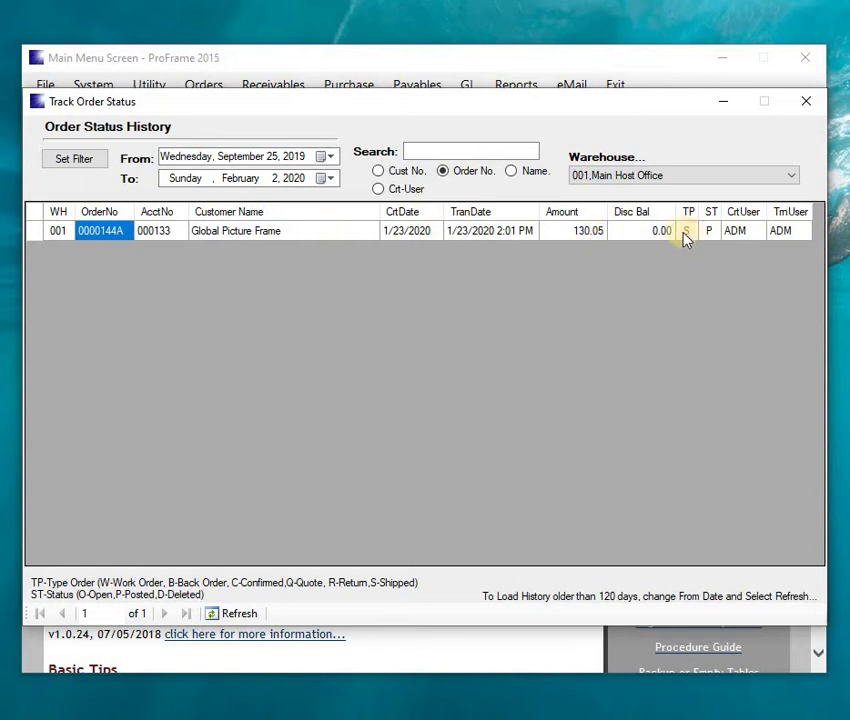
left_click(713, 236)
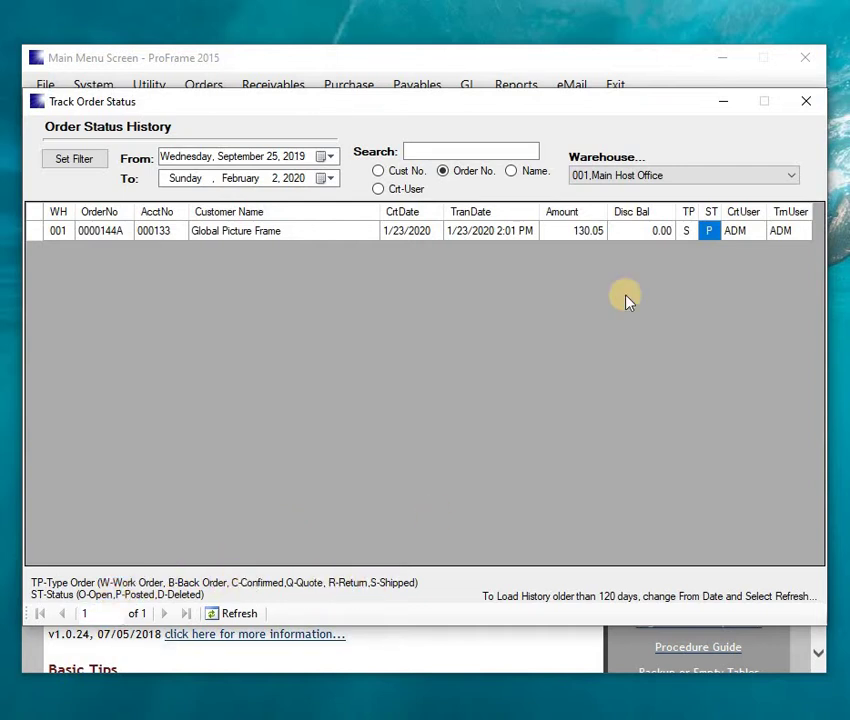
left_click(687, 231)
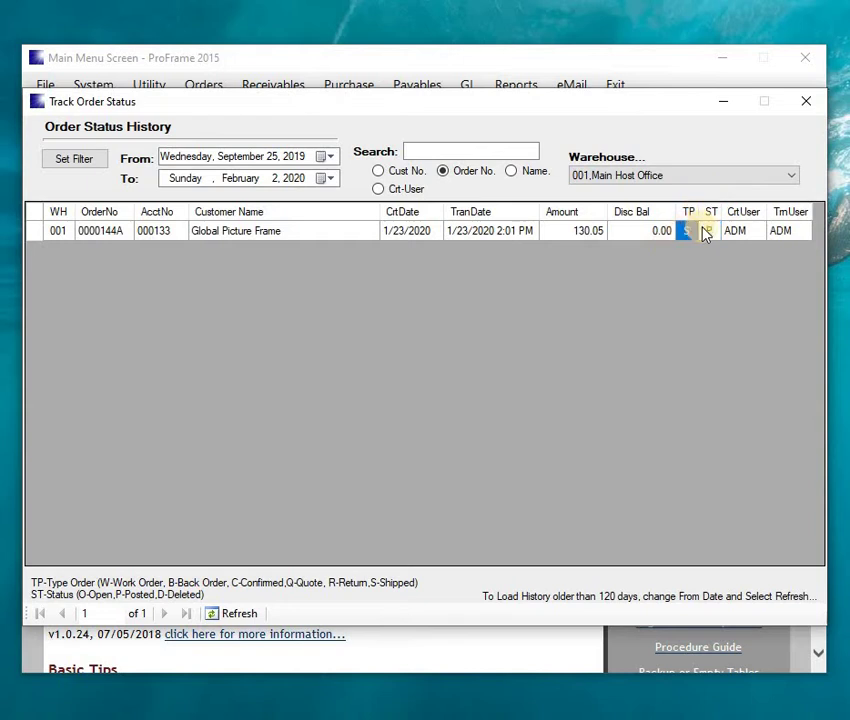
left_click(710, 231)
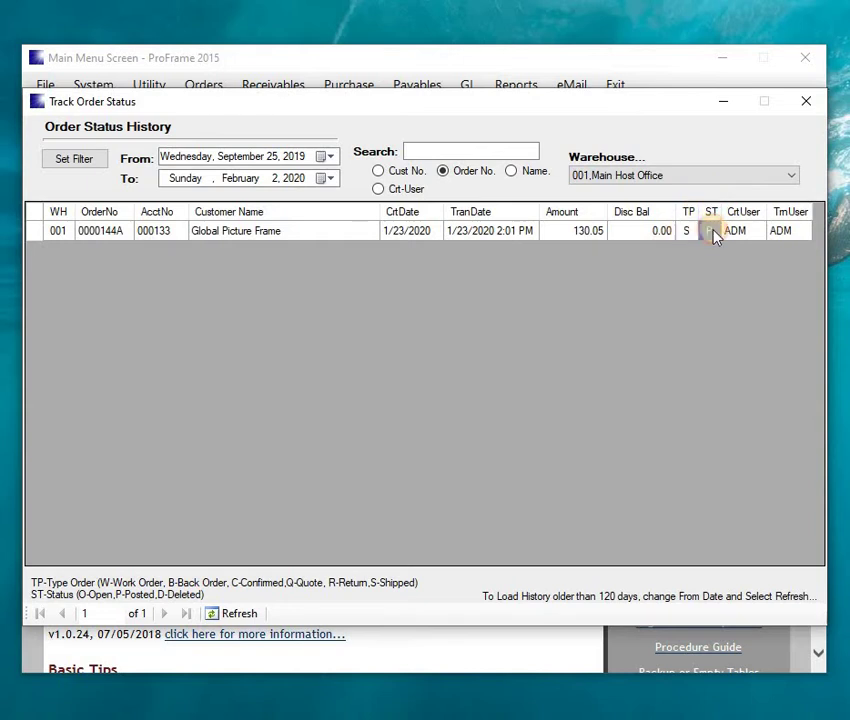
left_click(812, 103)
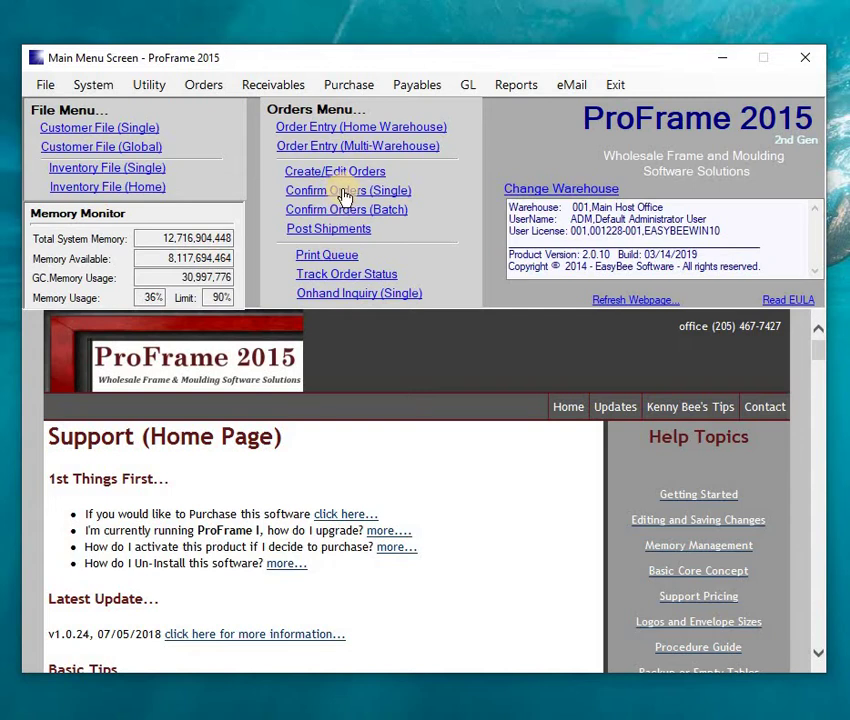
Start shipment posting again, list the open orders and load the A & A order.
left_click(335, 232)
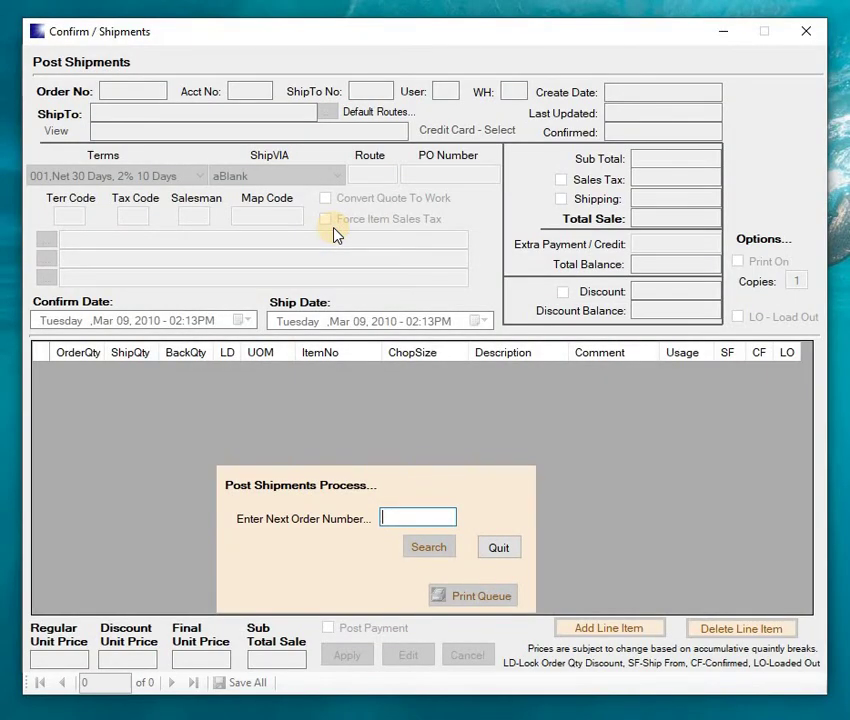
type("1")
key("Tab")
key("Return")
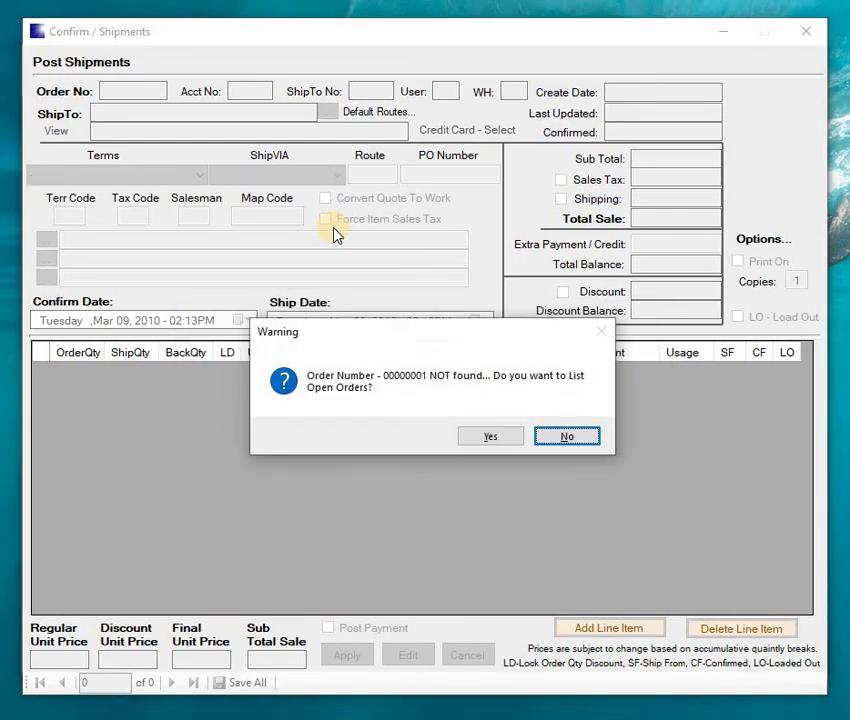
key("y")
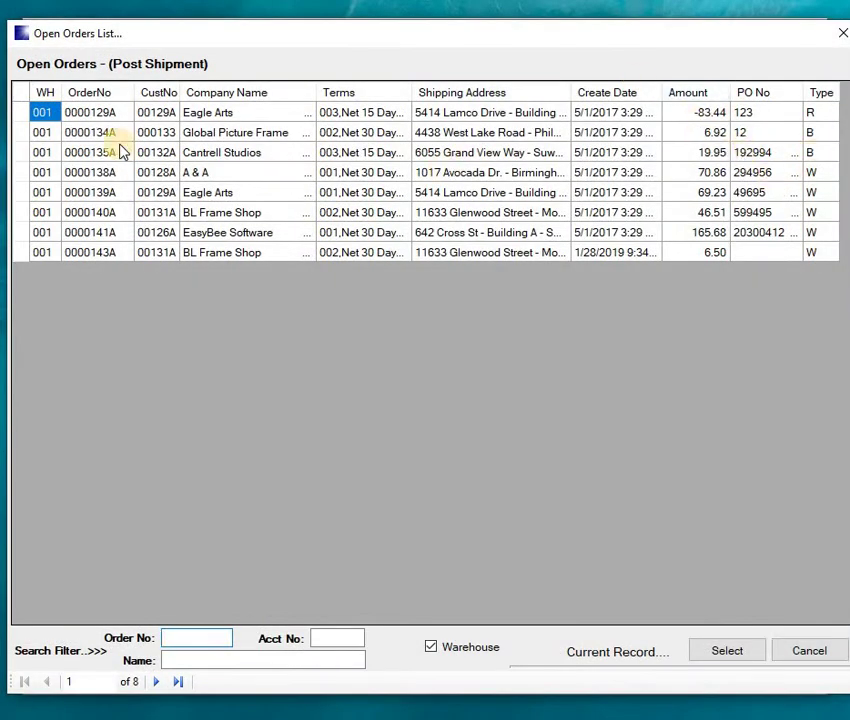
double_click(18, 174)
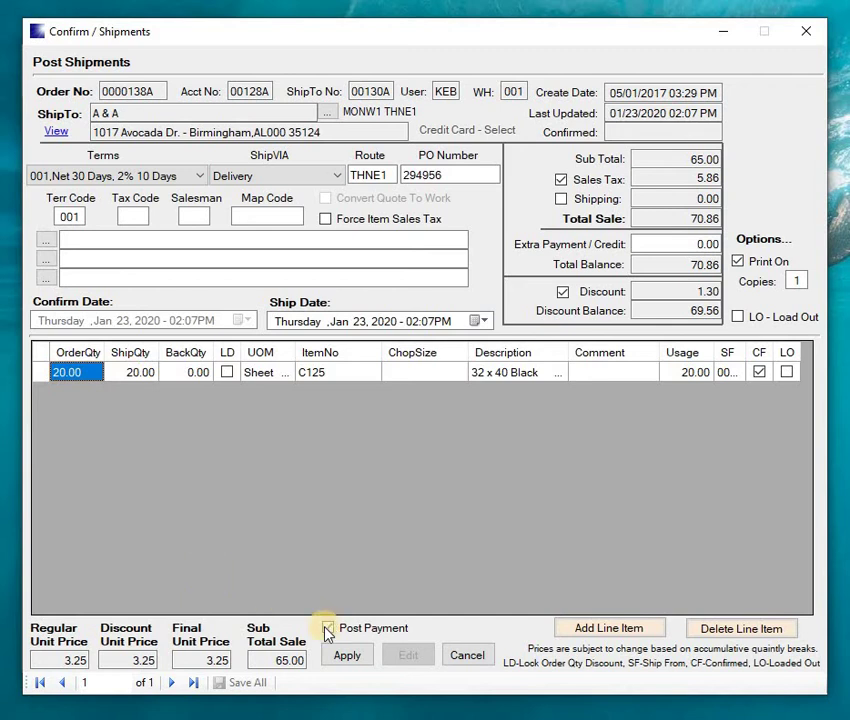
Apply the A & A order's shipment and save all changes.
left_click(345, 655)
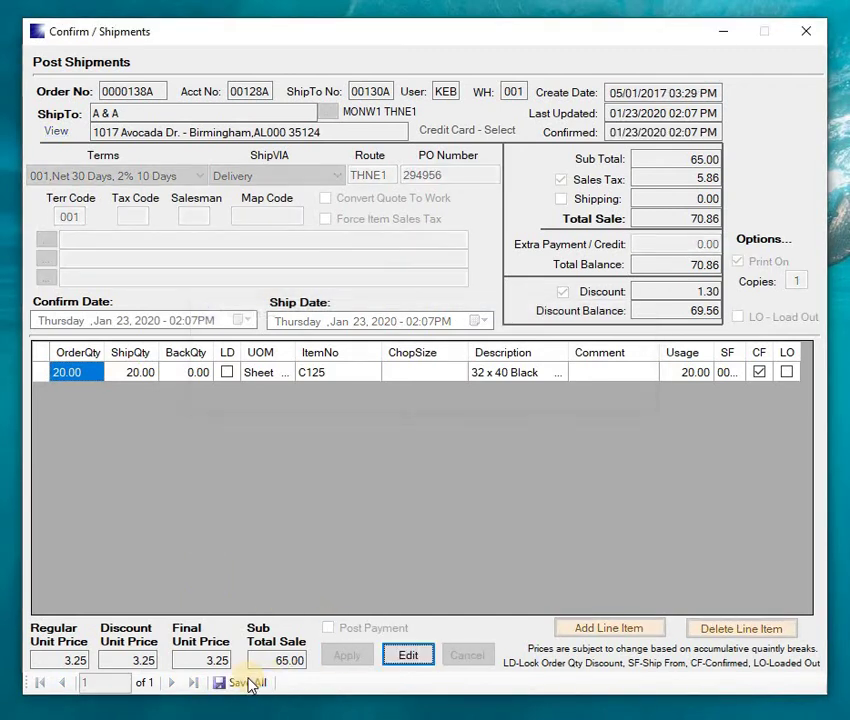
left_click(250, 683)
left_click(480, 437)
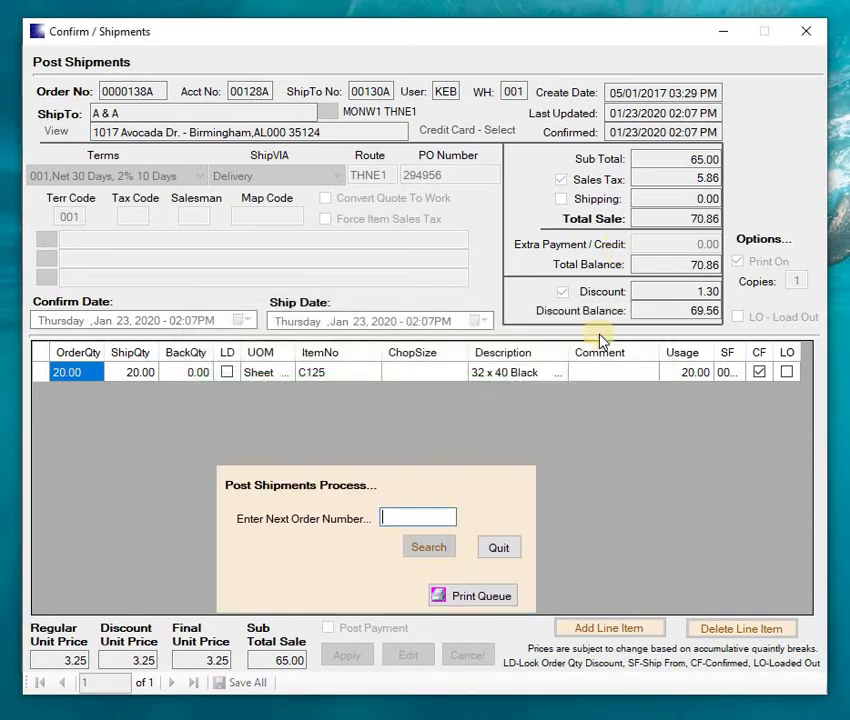
Select the A & A order in the posted shipments print queue, then empty the queue and leave shipment posting.
left_click(478, 597)
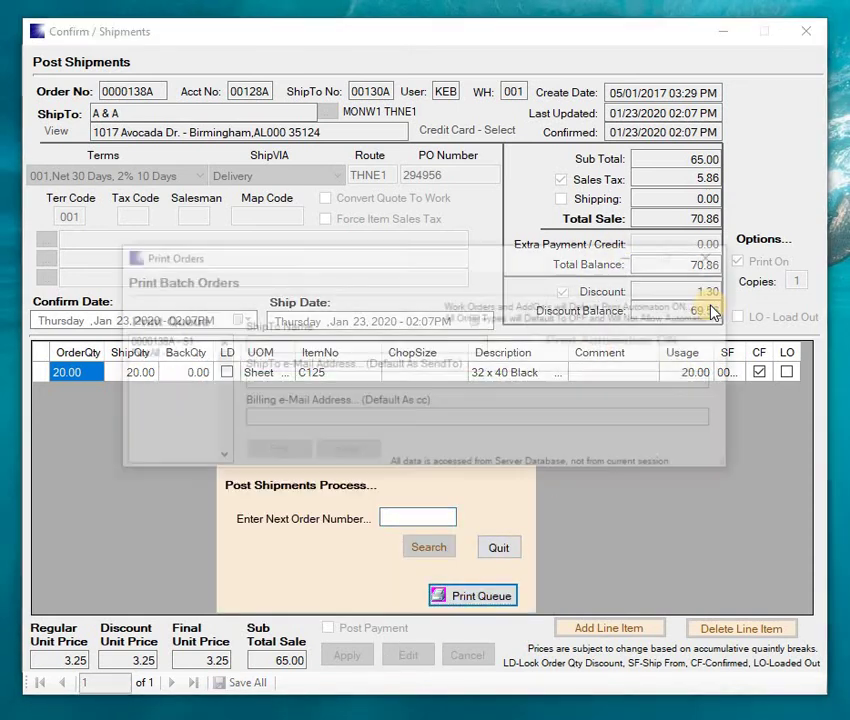
left_click(158, 343)
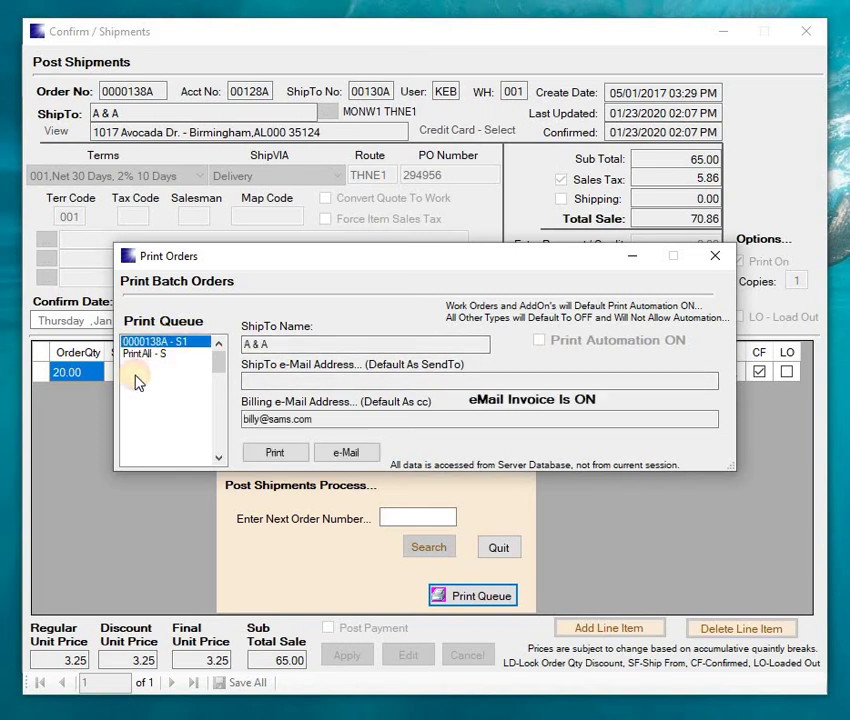
left_click(280, 455)
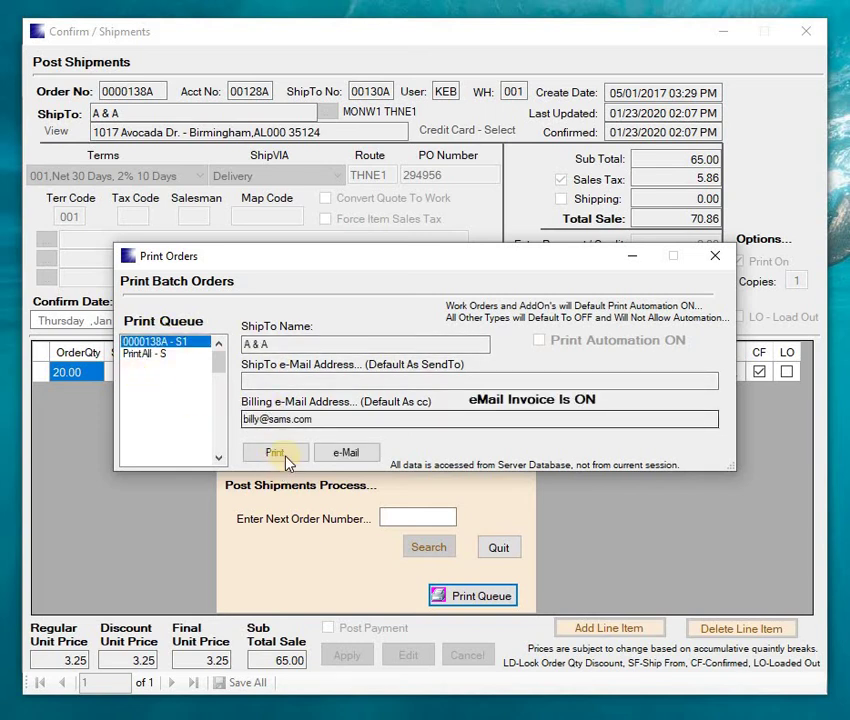
left_click(716, 263)
left_click(448, 437)
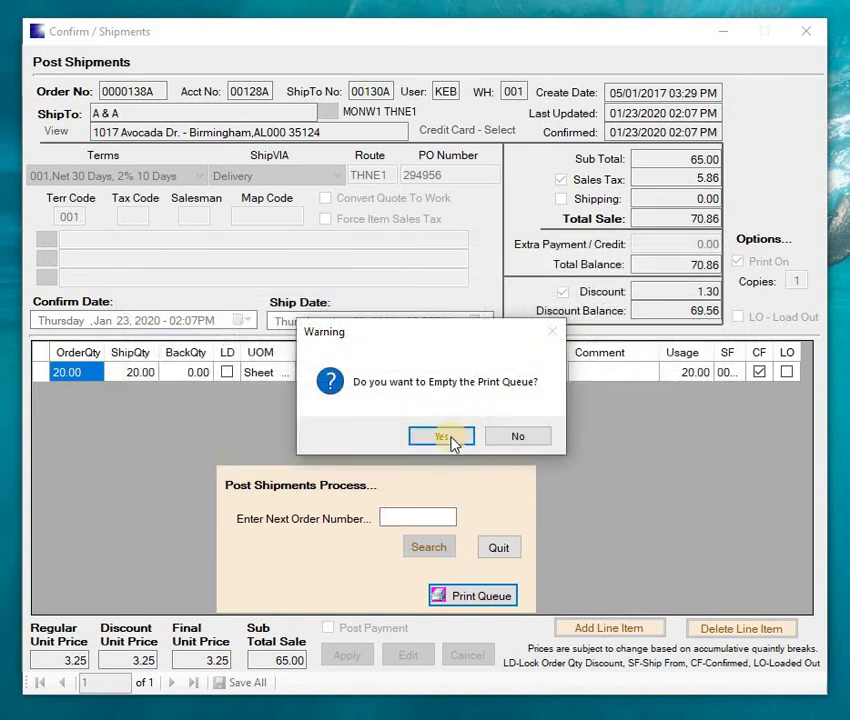
left_click(816, 36)
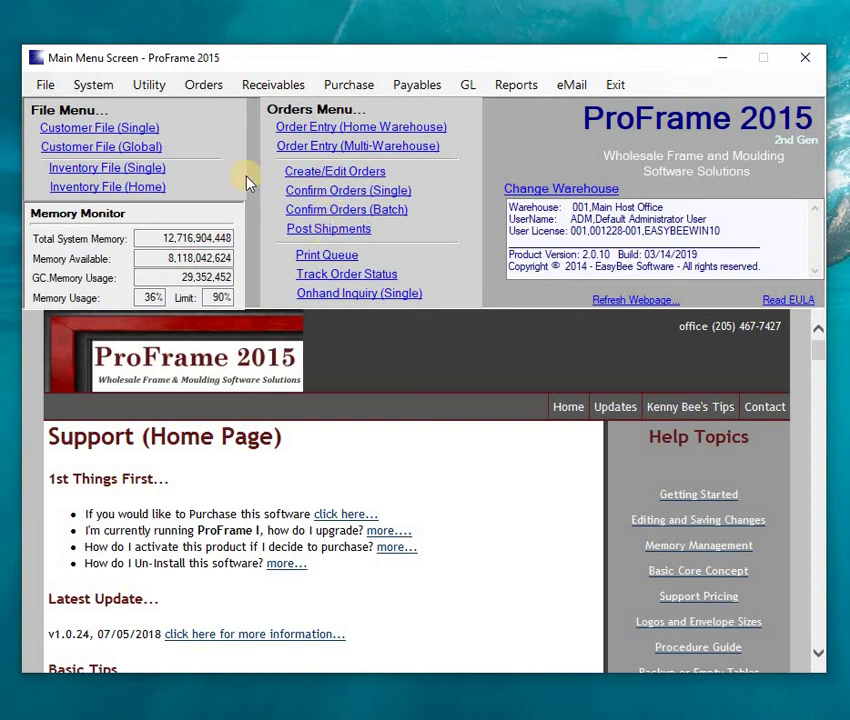
Open the single customer file, look up customers starting with GL and open the Global Picture Frame record for editing.
left_click(88, 130)
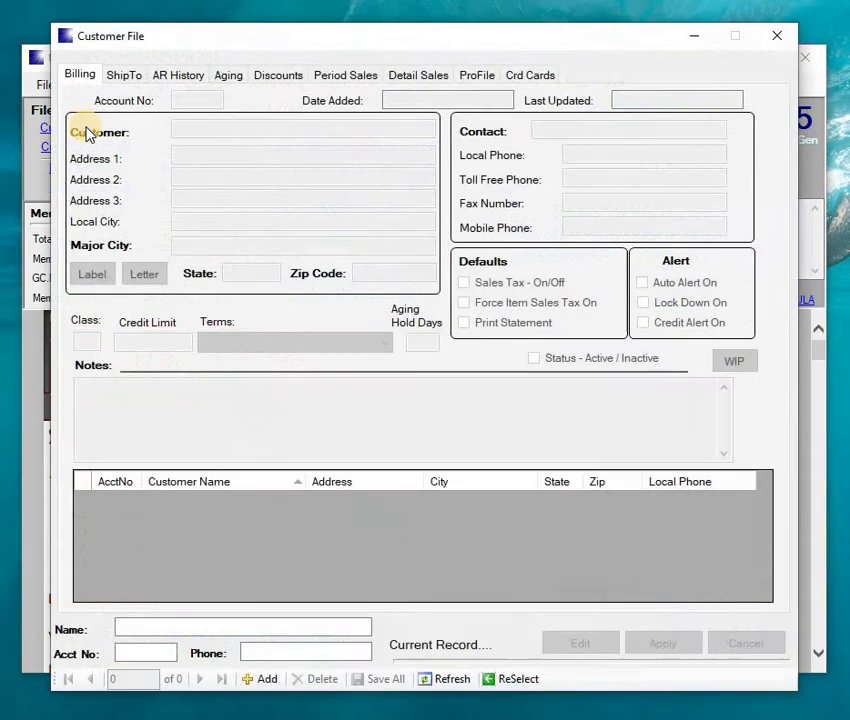
type("GL")
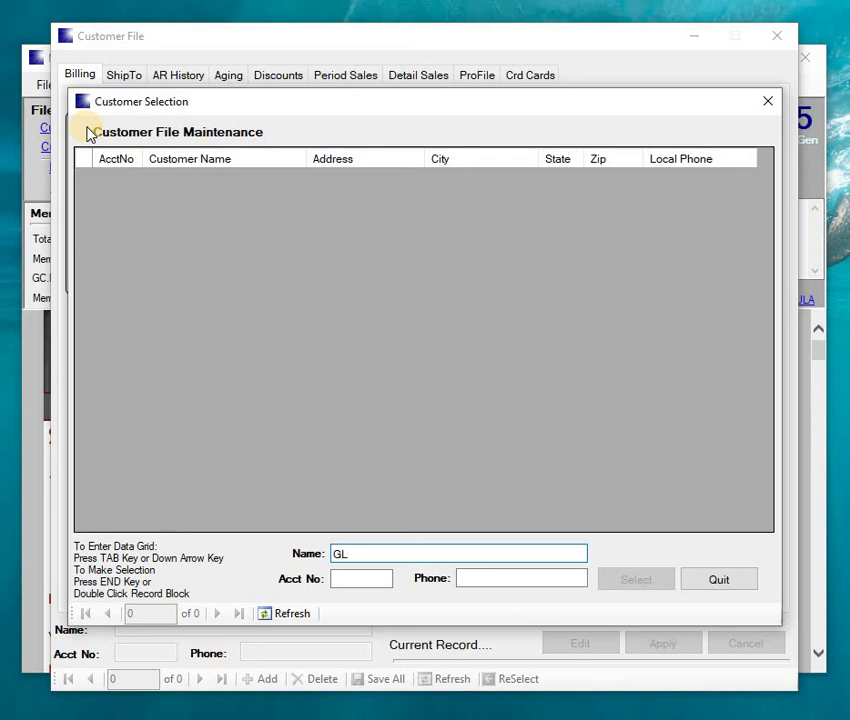
key("Return")
key("Return")
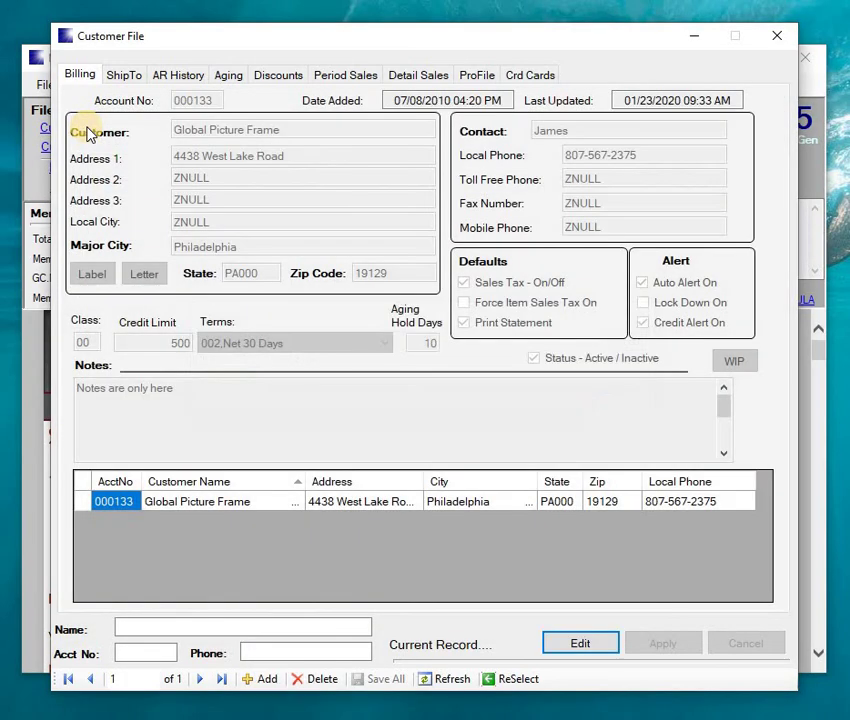
key("Return")
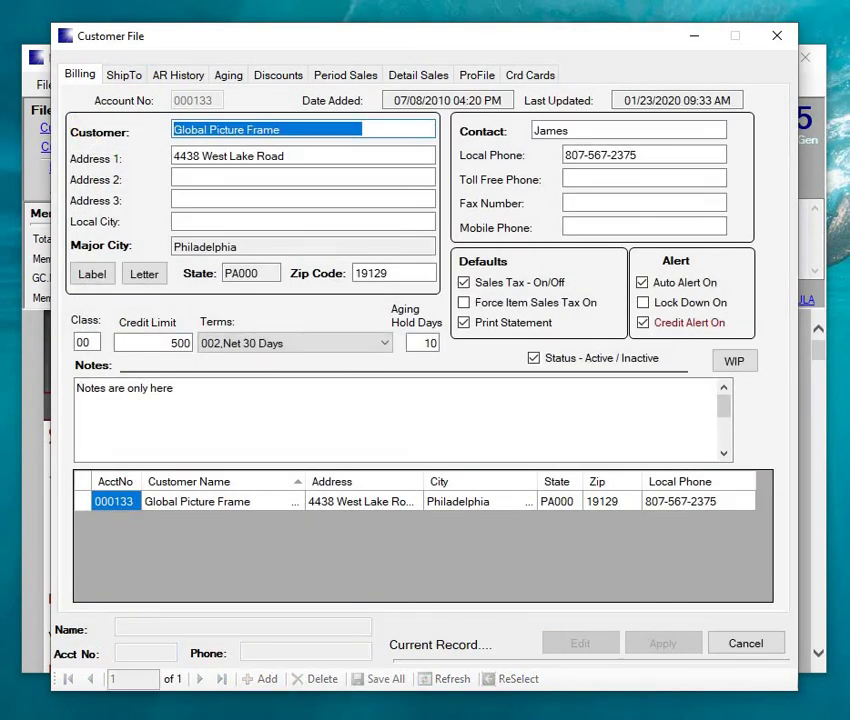
Review the customer's AR history, checking the 01/23/2020 sale and its matching check payment.
left_click(168, 80)
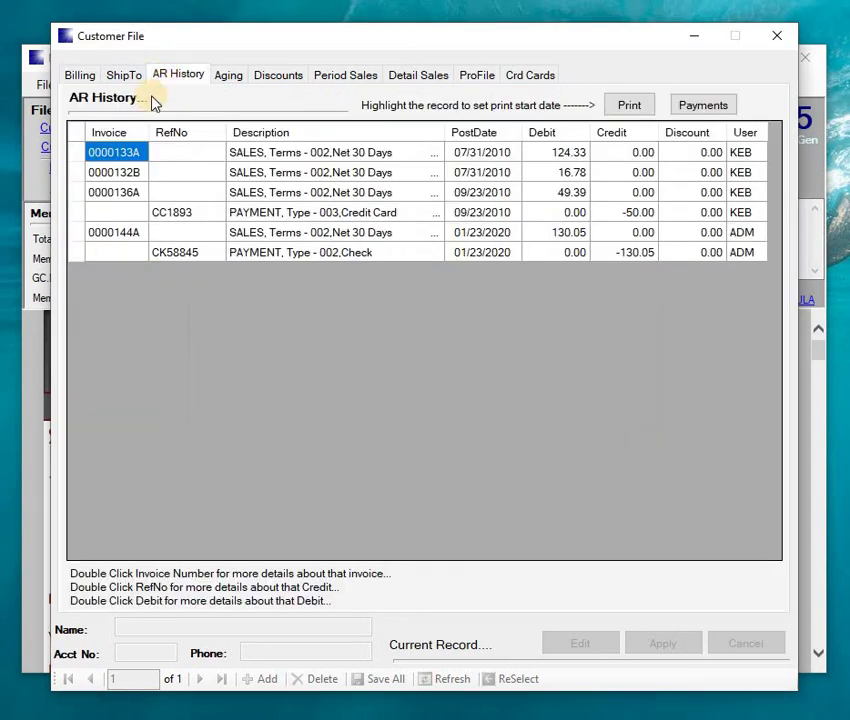
left_click(99, 241)
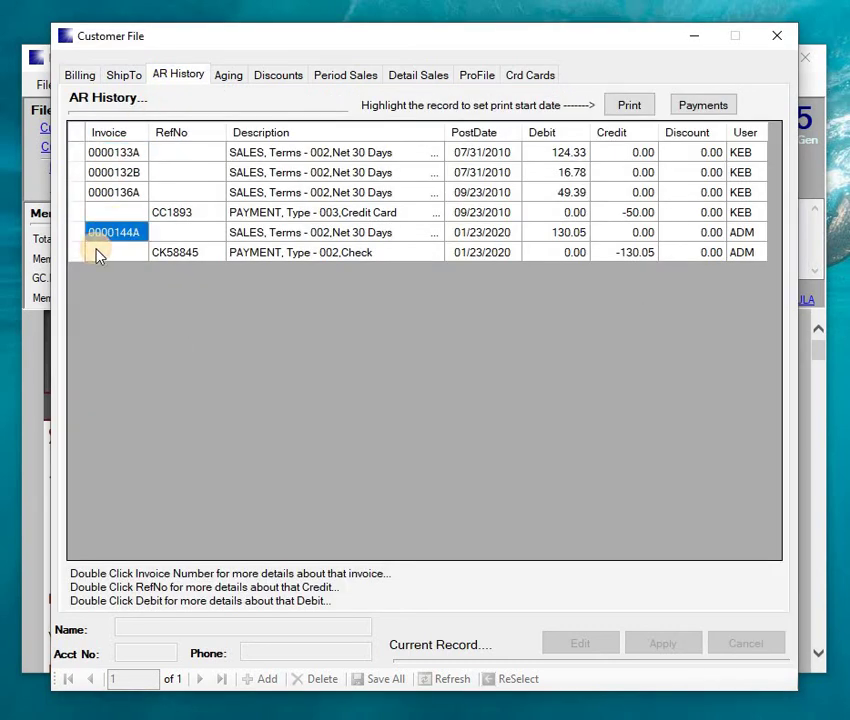
left_click(475, 236)
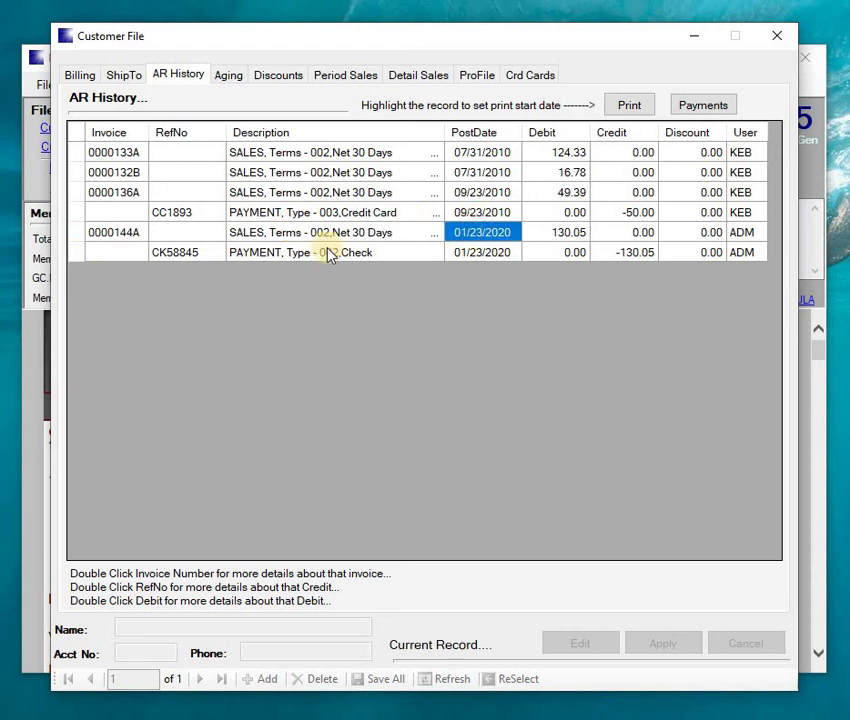
left_click(186, 252)
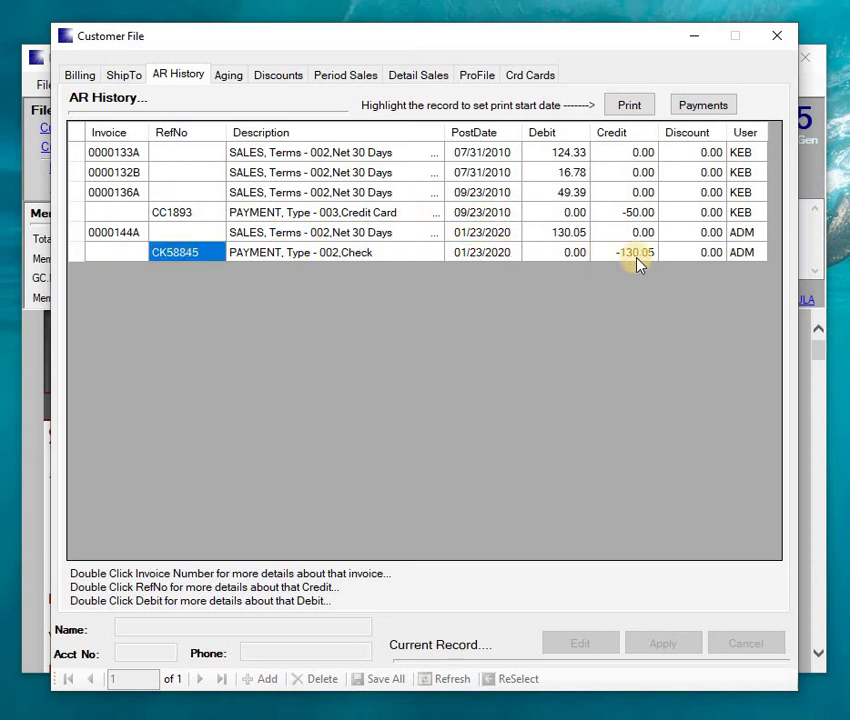
Review the customer's open invoices in the aging view.
left_click(233, 75)
left_click(178, 176)
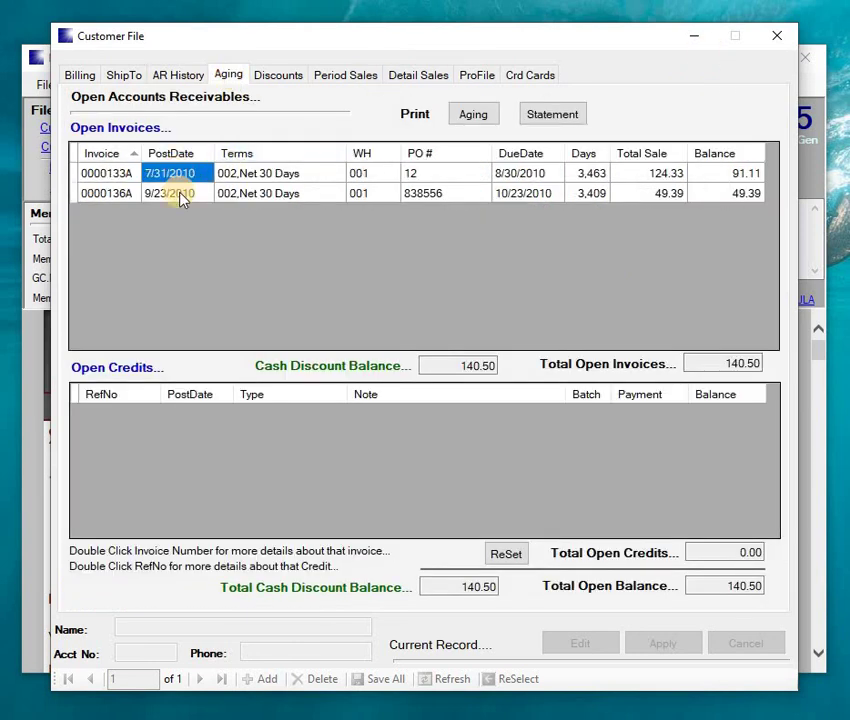
left_click(181, 196)
left_click(175, 178)
Return to the AR history, bring up the 01/23/2020 invoice's print options and close them.
left_click(164, 79)
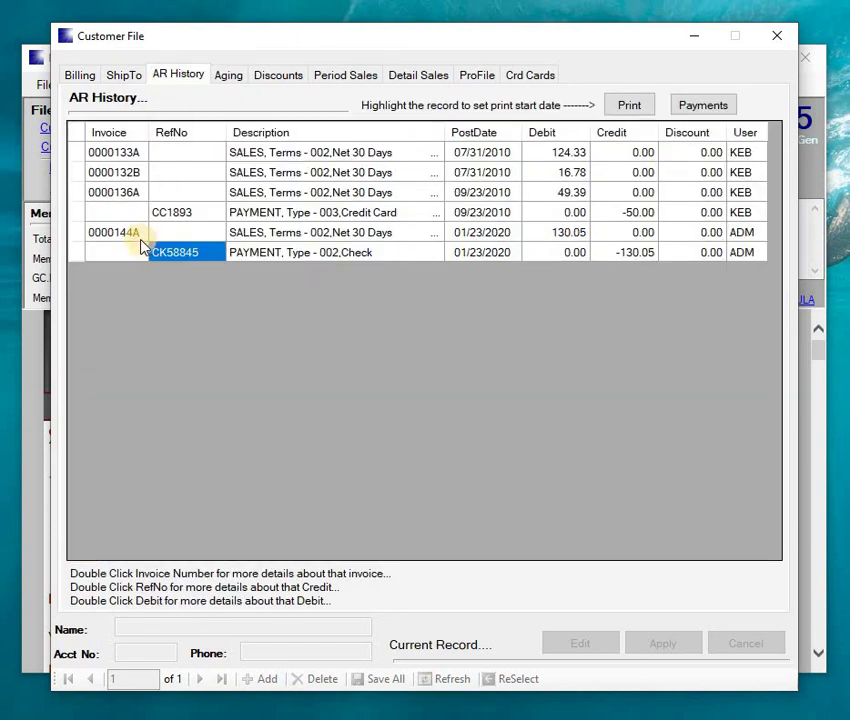
left_click(138, 234)
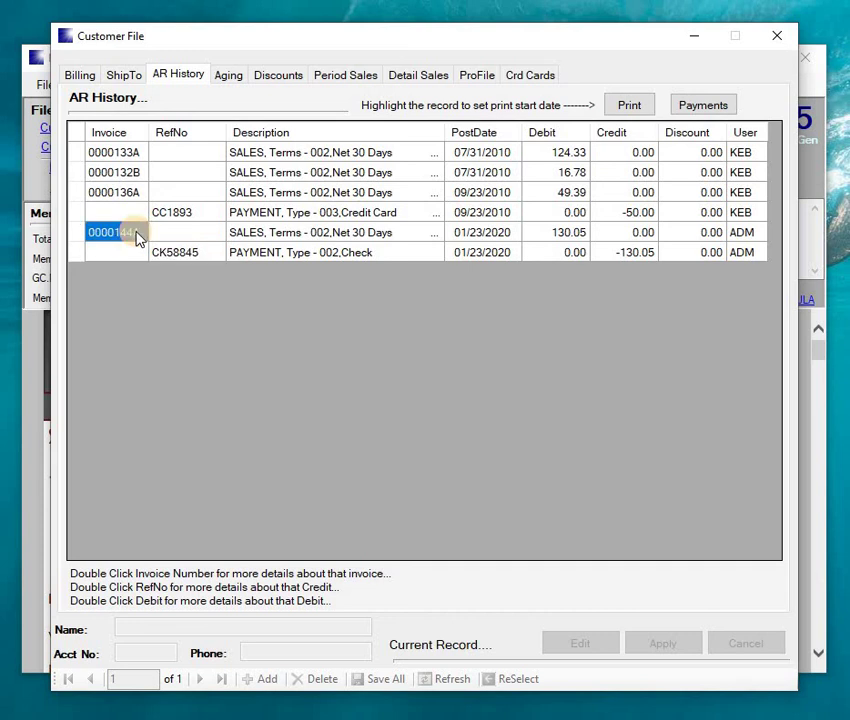
double_click(127, 242)
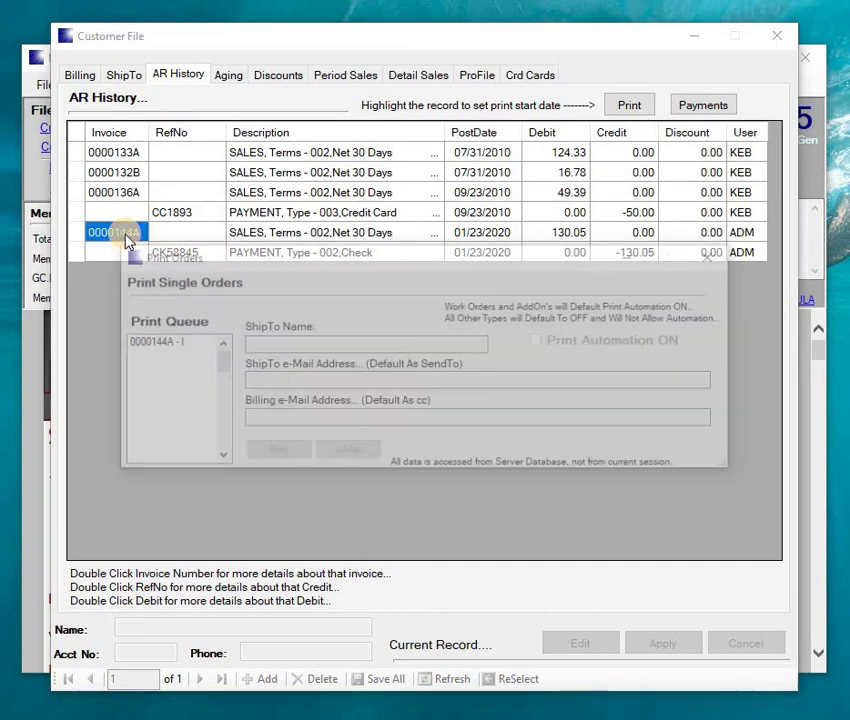
left_click(716, 260)
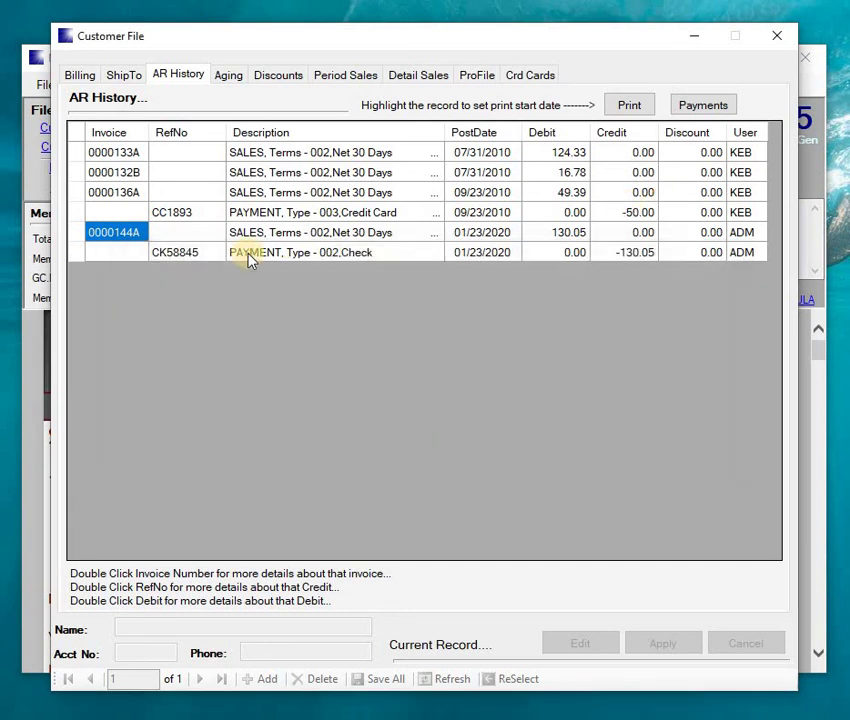
Inspect how the 01/23/2020 check payment was distributed, check the customer's billing details and close the customer file.
double_click(166, 256)
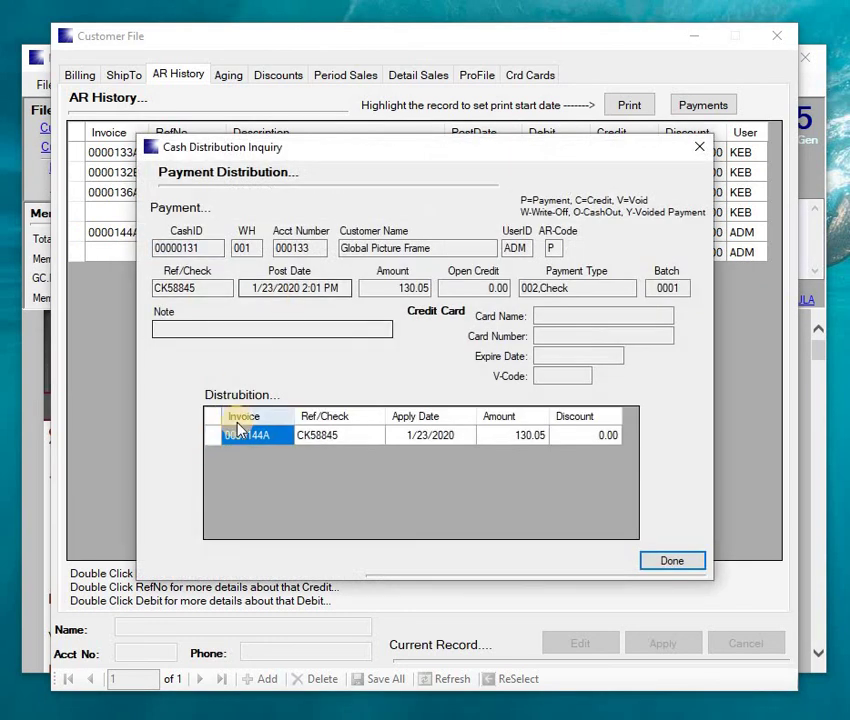
left_click(699, 147)
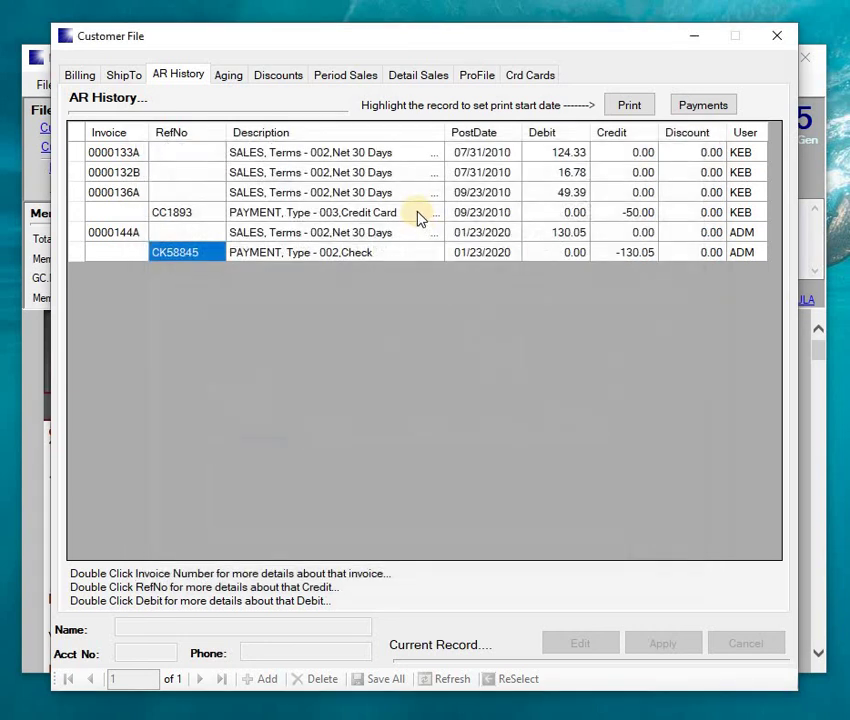
left_click(83, 75)
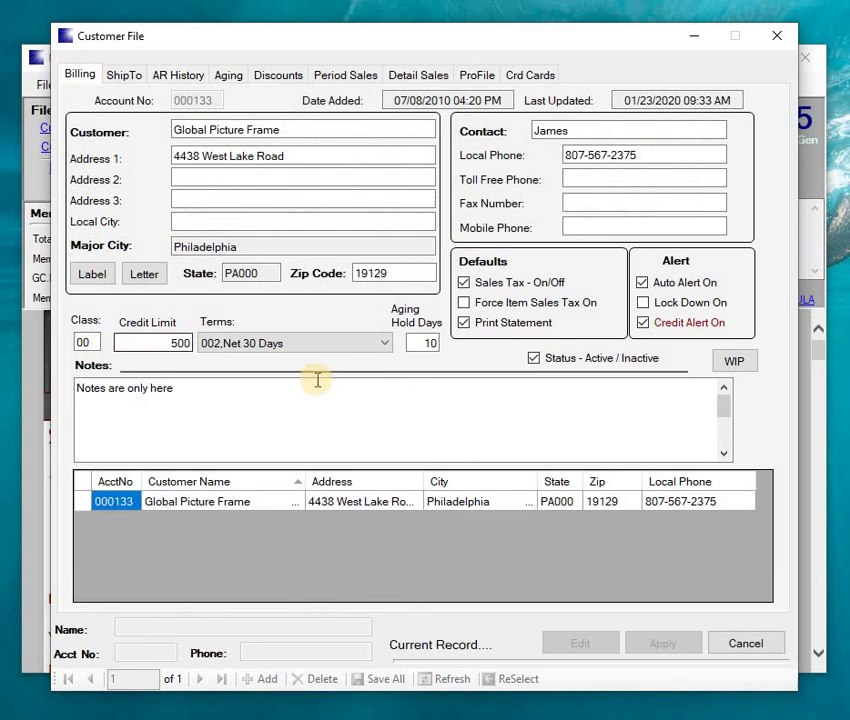
left_click(787, 37)
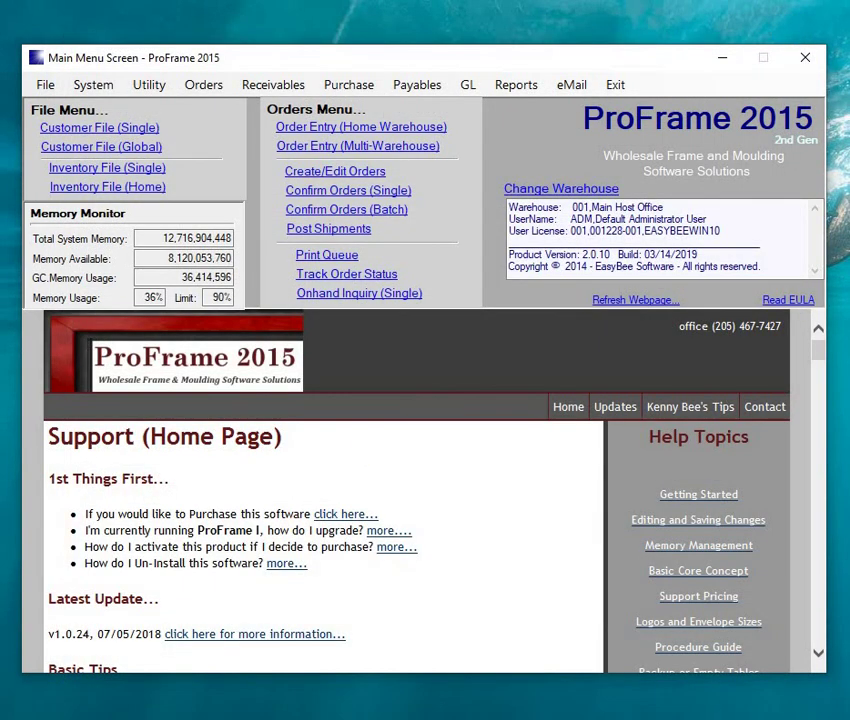